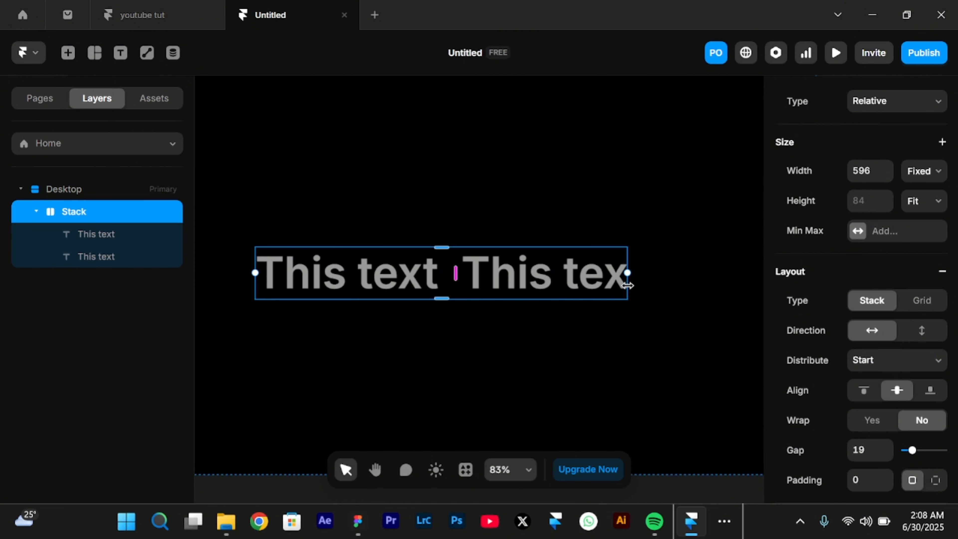
- Widen the stack to fit both texts and set the second text's colour opacity to 100%
drag(630, 285, 658, 298)
click(659, 299)
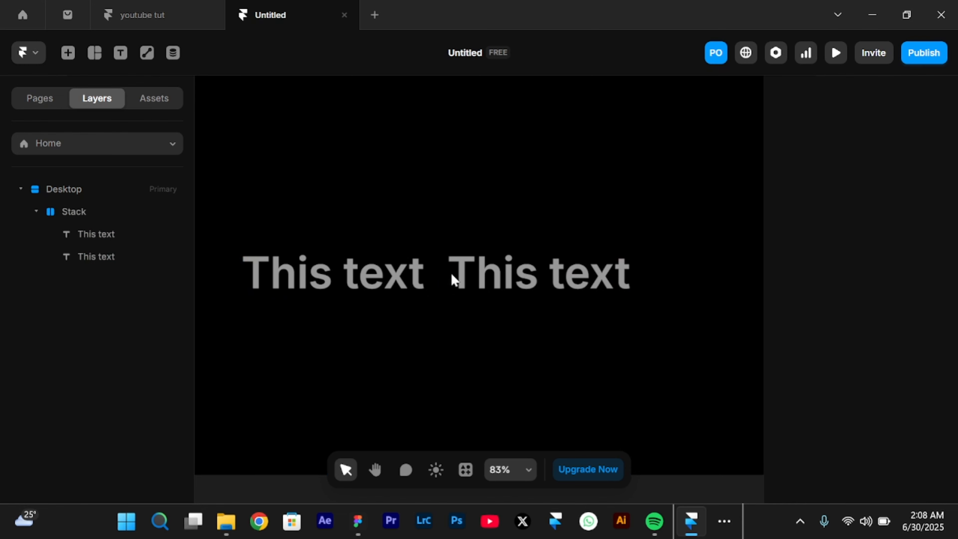
click(512, 273)
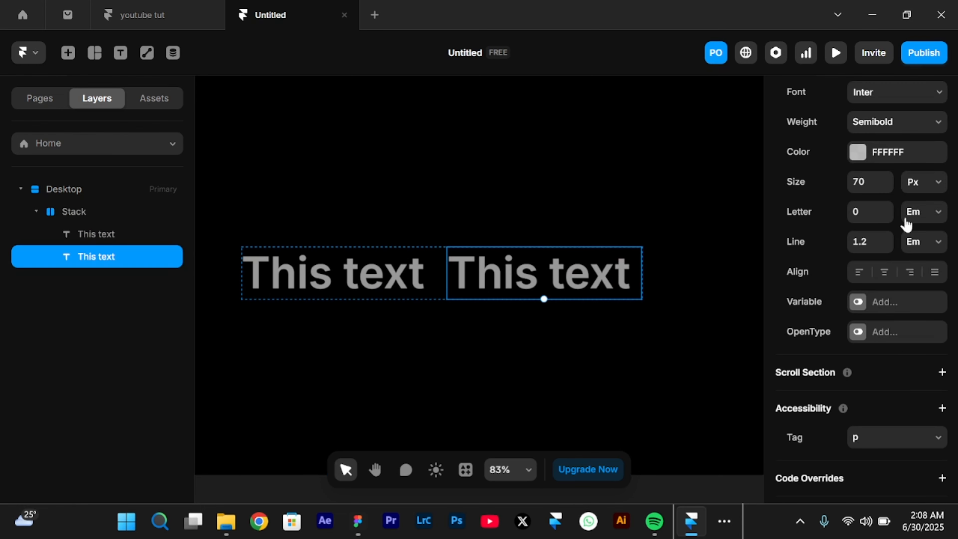
click(859, 153)
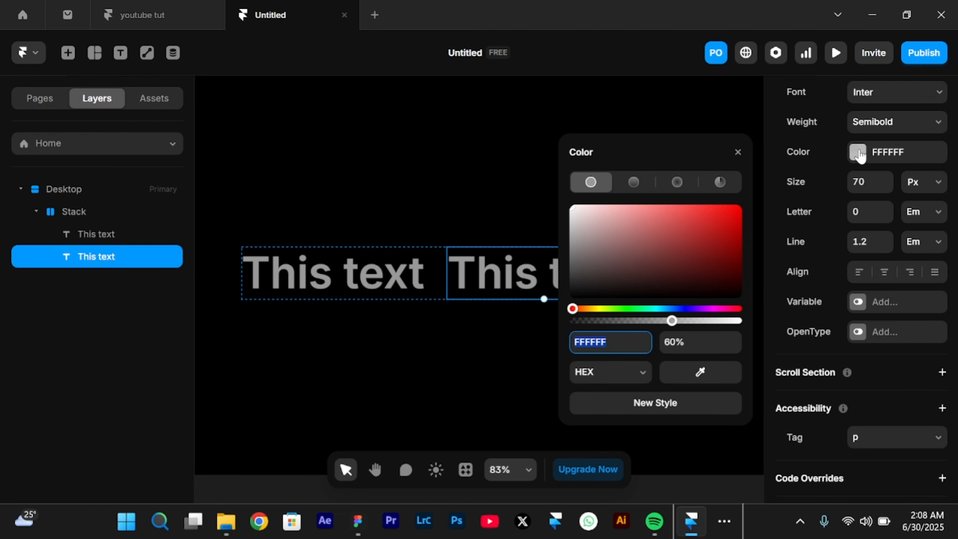
drag(684, 152, 693, 155)
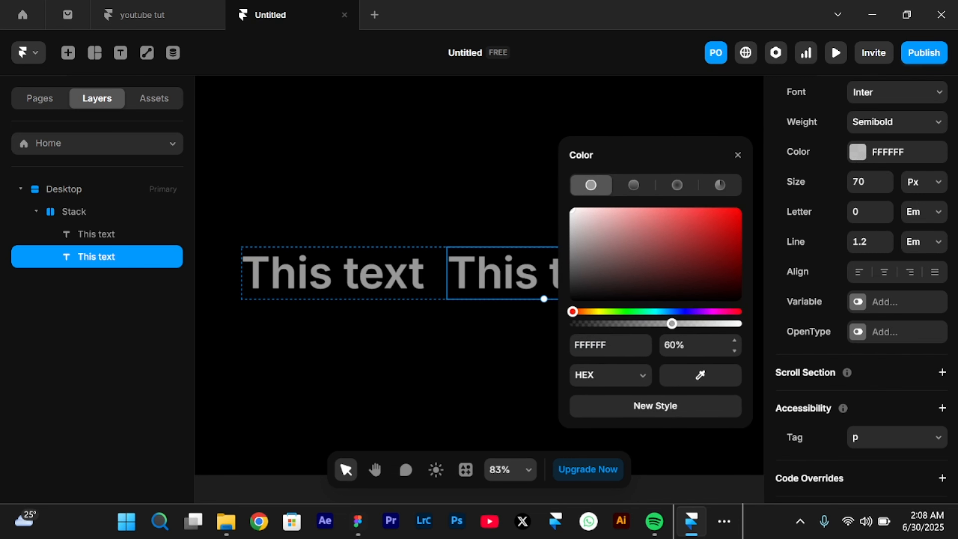
click(682, 345)
text(100)
key(Return)
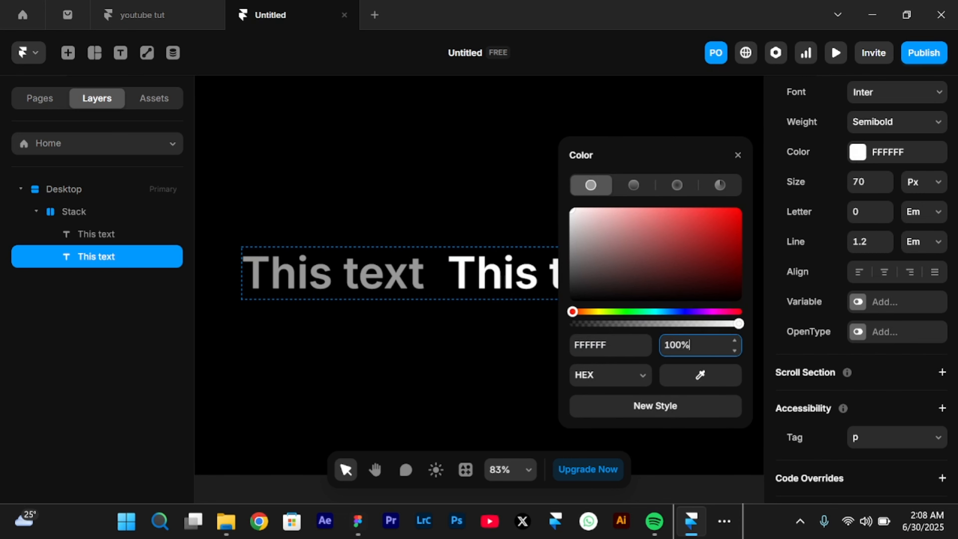
click(295, 345)
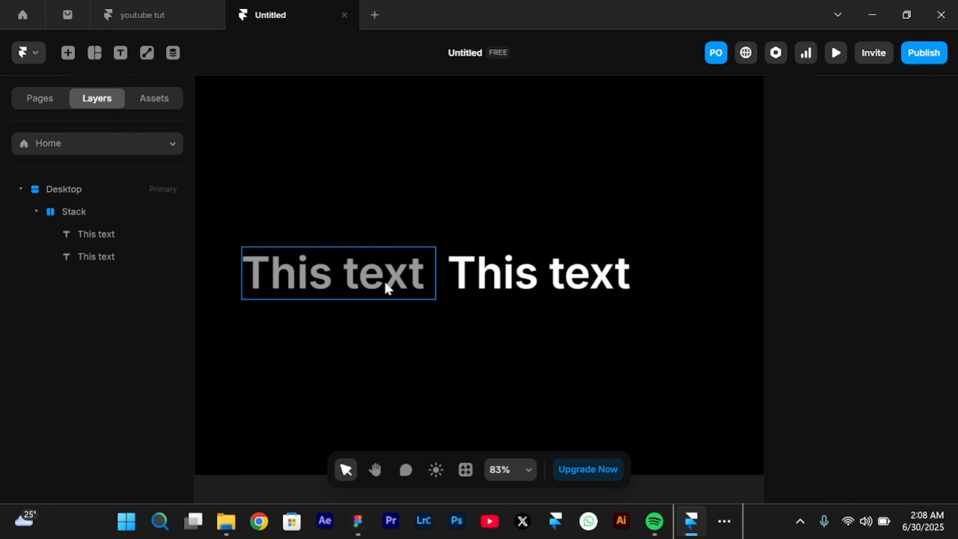
- Create a component named "cycle text" from the white text
click(580, 283)
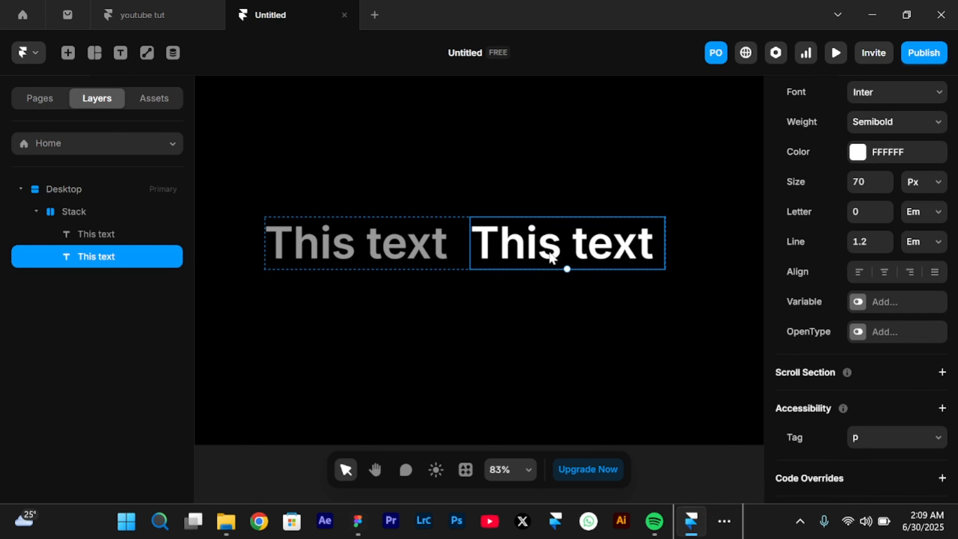
right_click(551, 257)
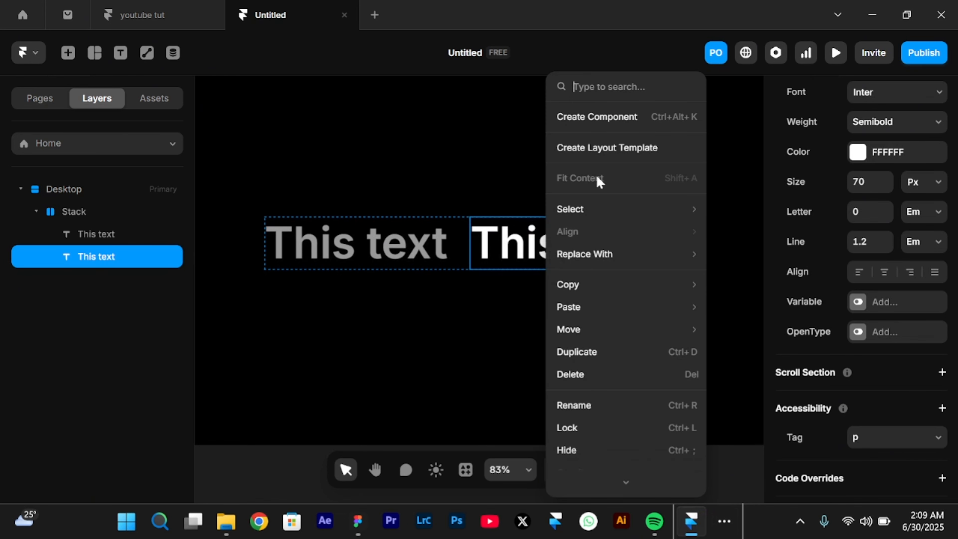
click(576, 120)
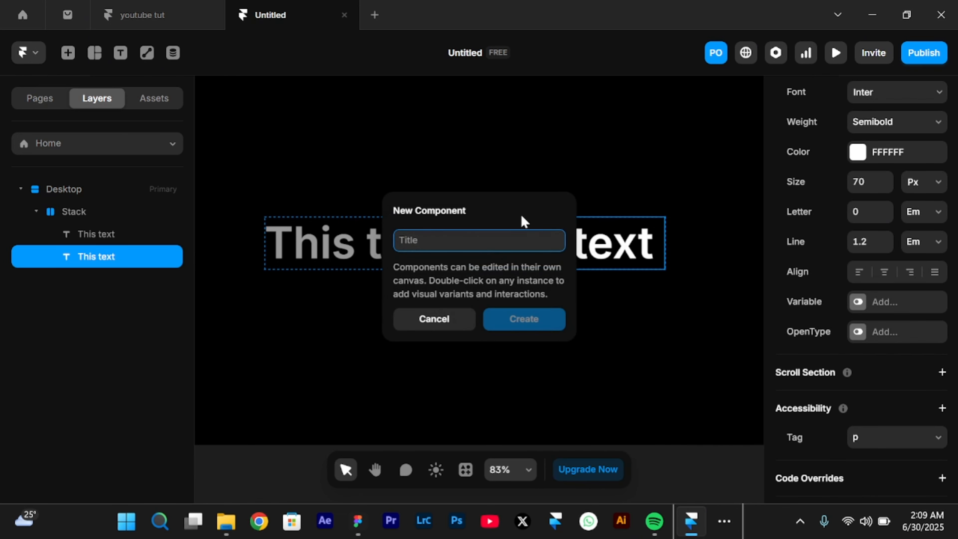
text(cycle)
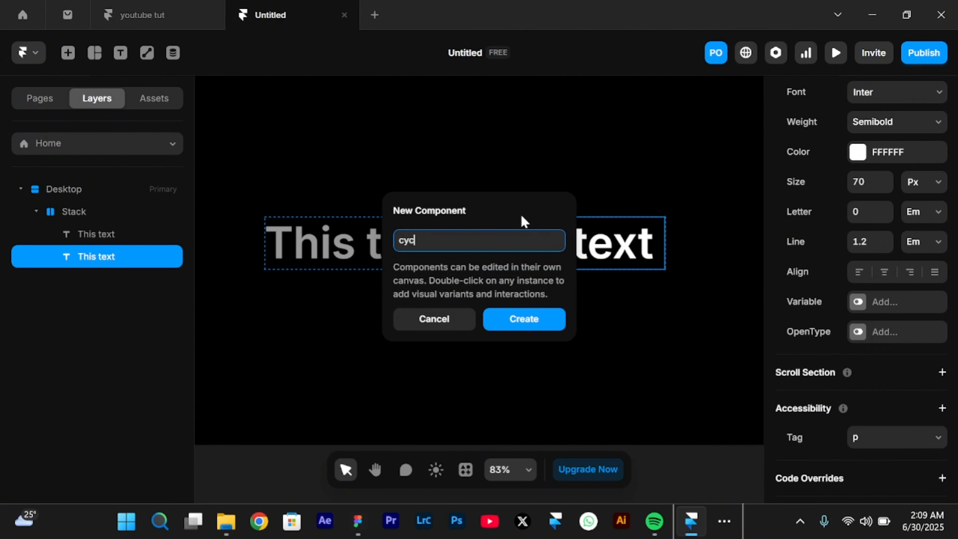
text( text)
click(507, 317)
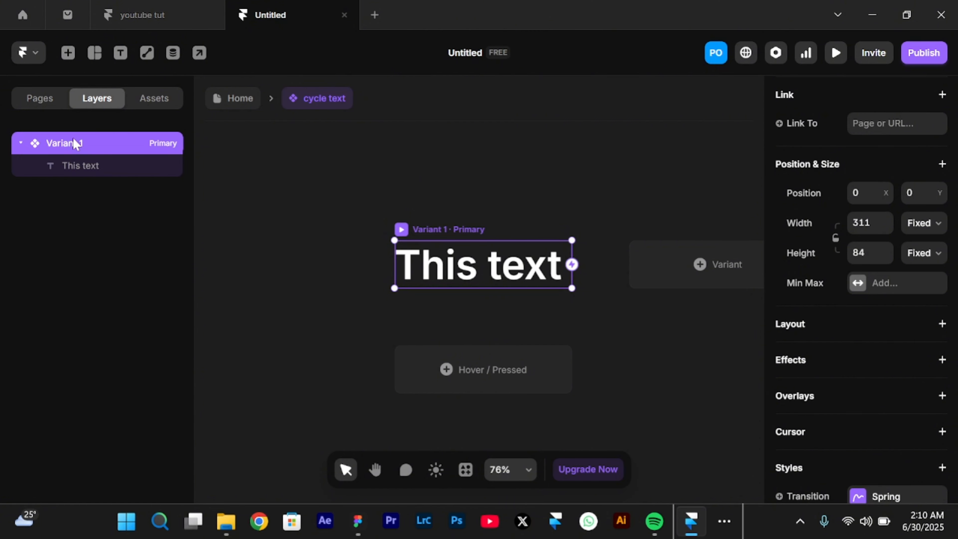
- Add a stack layout to Variant 1 and set its width and height to Fit Content
click(833, 327)
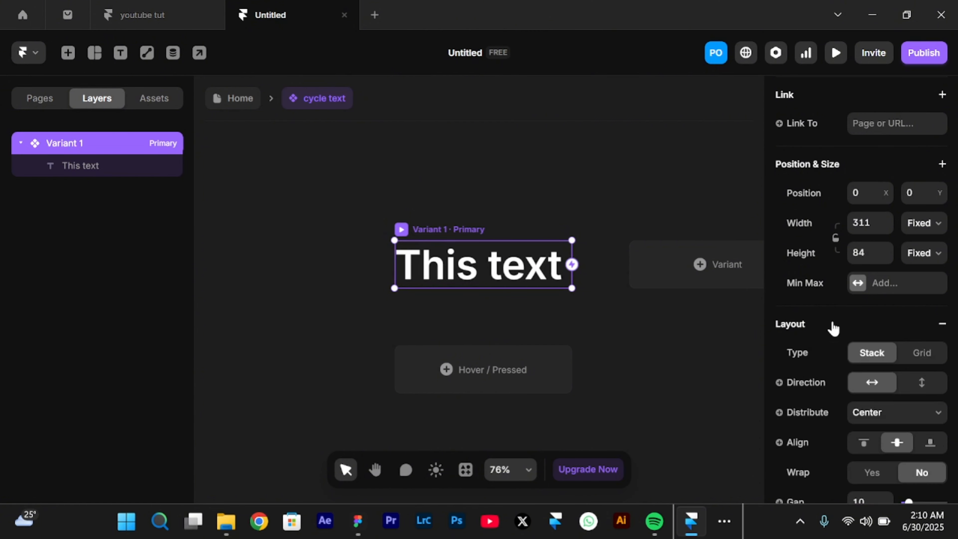
click(925, 227)
click(926, 297)
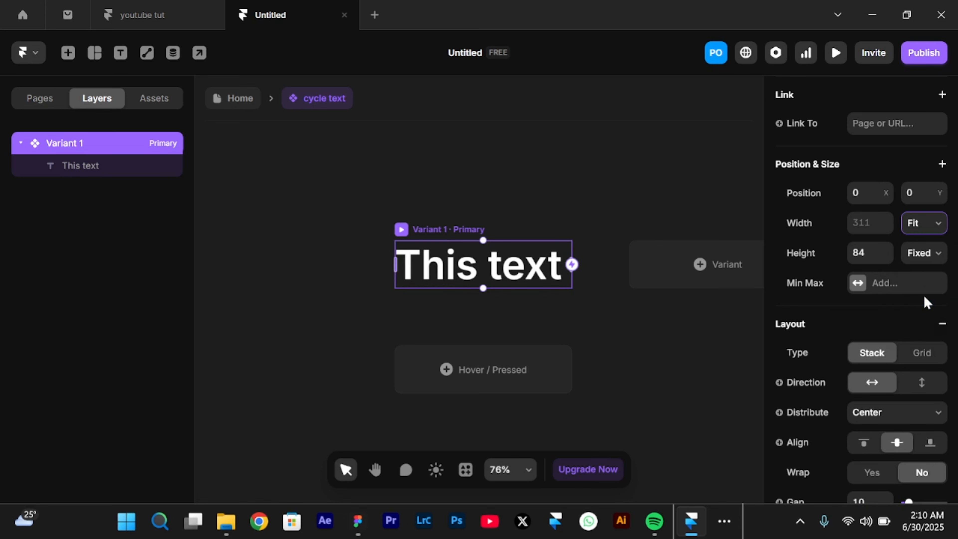
click(925, 255)
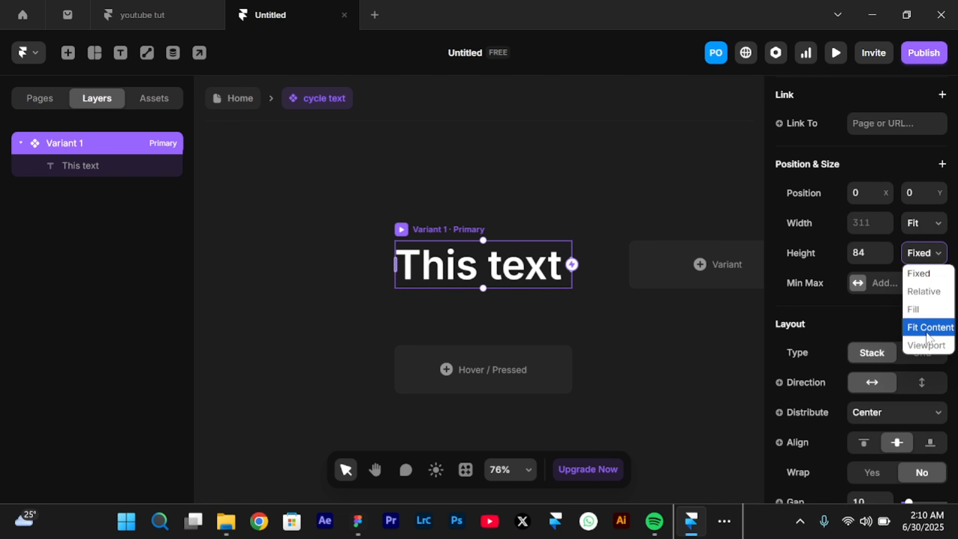
click(927, 327)
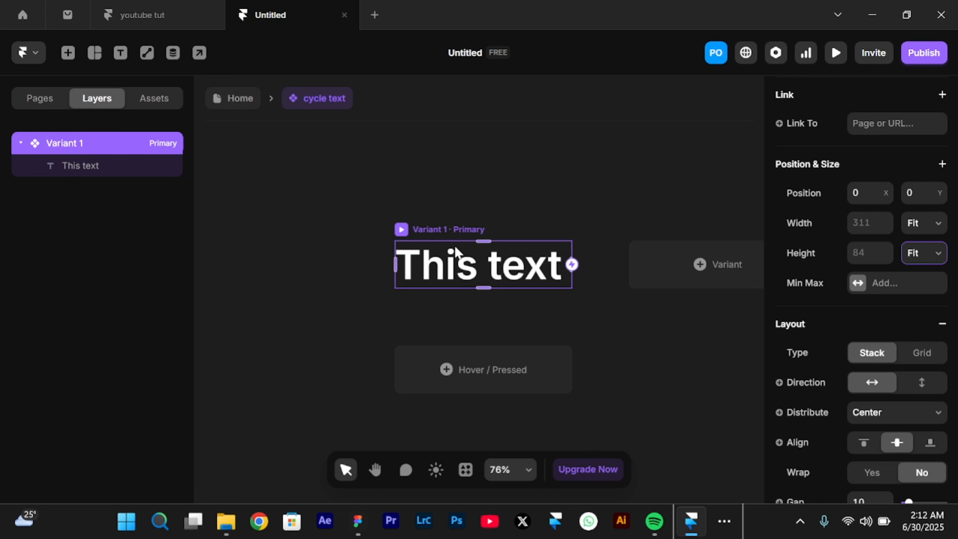
- Duplicate the text layer inside Variant 1 three times
click(92, 166)
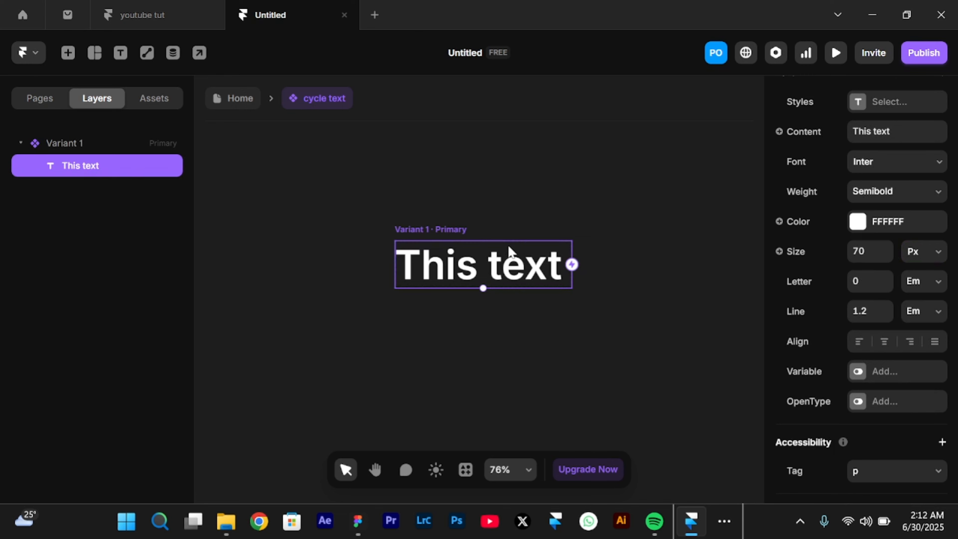
key(ctrl+d)
scroll(509, 251, down, 3)
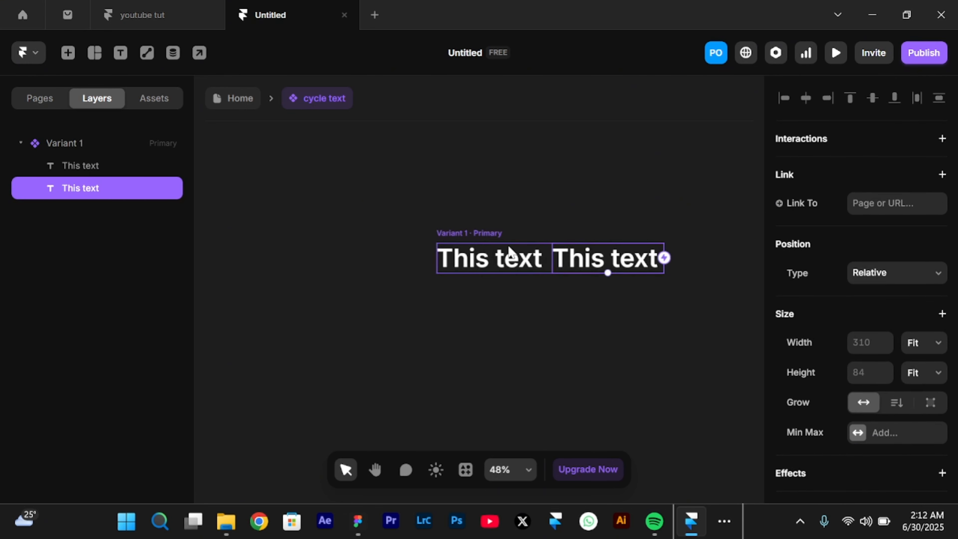
key(ctrl+d)
scroll(509, 251, right, 3)
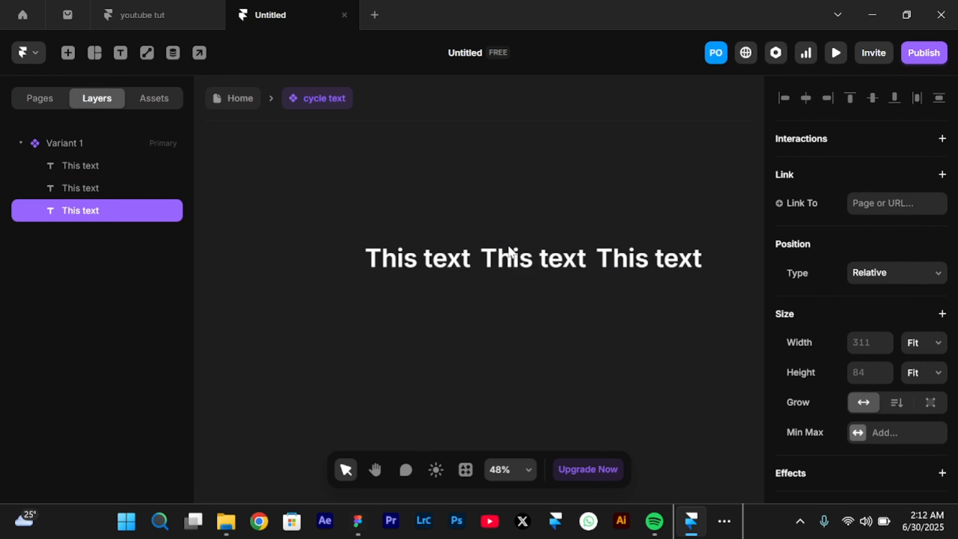
key(ctrl+d)
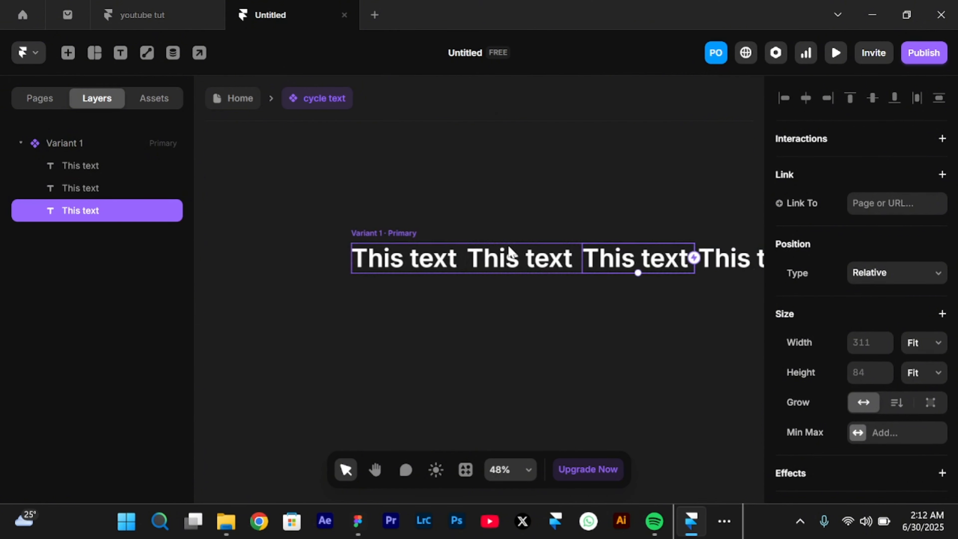
scroll(509, 249, right, 3)
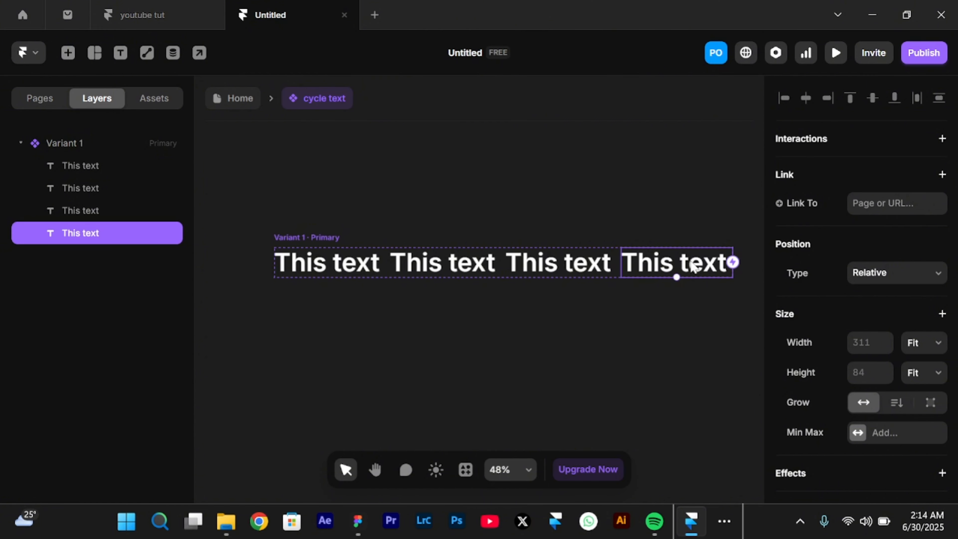
- Set the position type of the three duplicated text layers to Absolute
shift+click(572, 268)
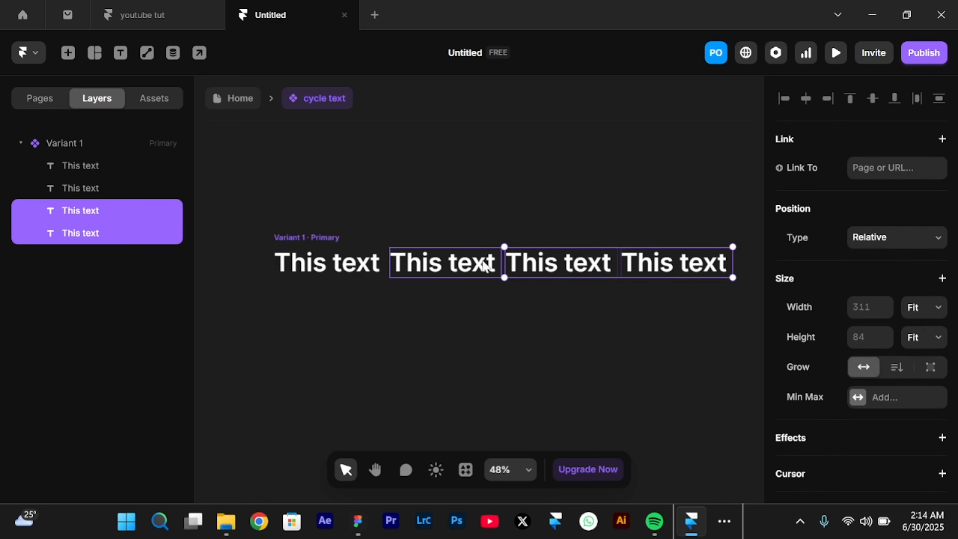
shift+click(462, 264)
click(889, 242)
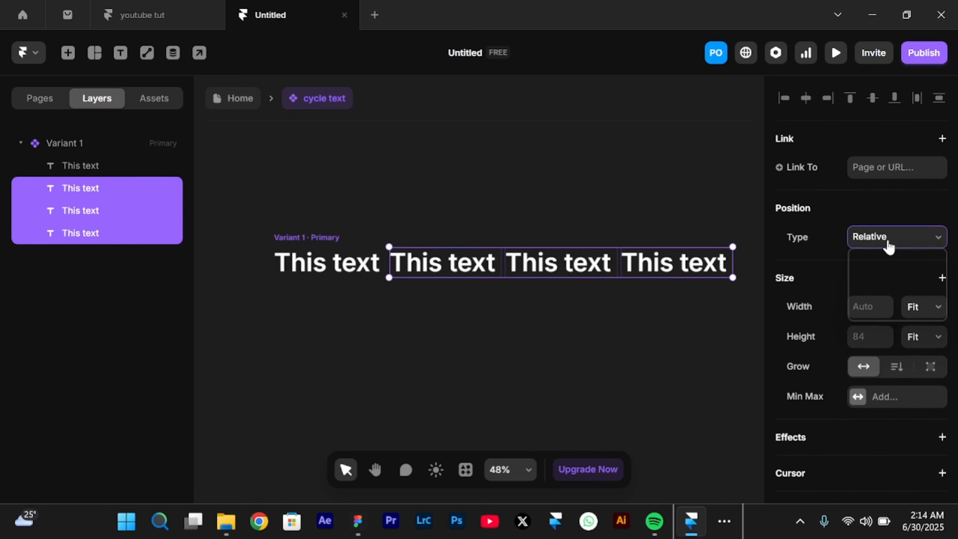
click(884, 263)
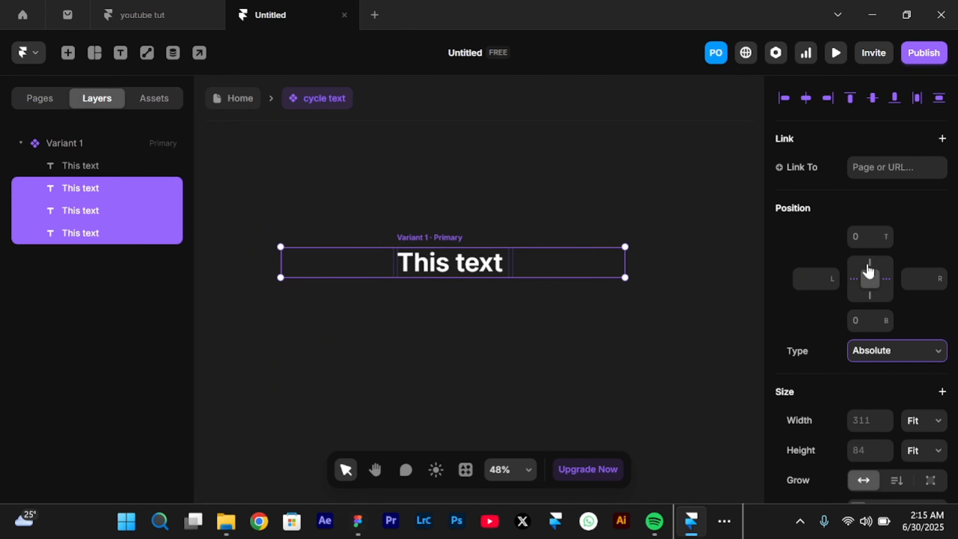
- Pin the three duplicated texts to the left and bottom edges, with a left offset of 0
click(854, 283)
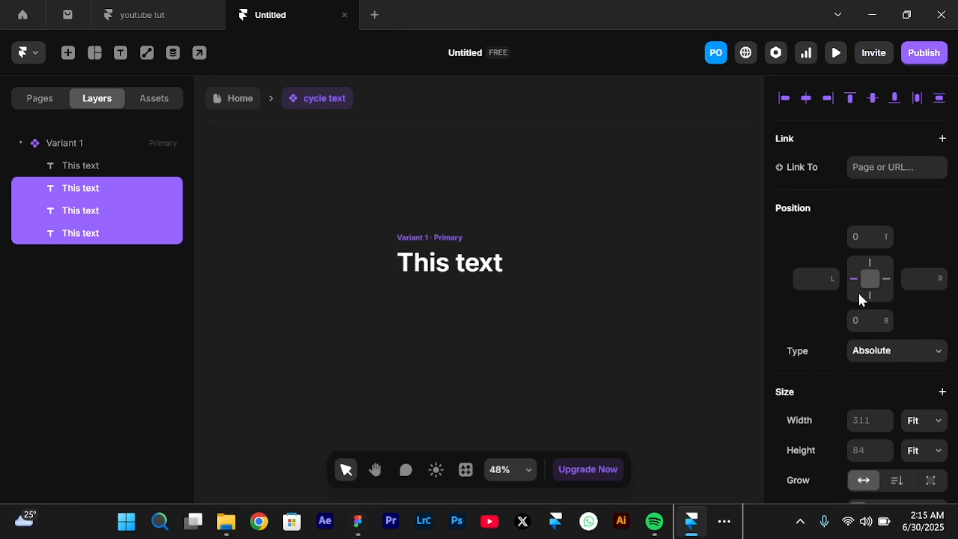
click(868, 296)
click(823, 268)
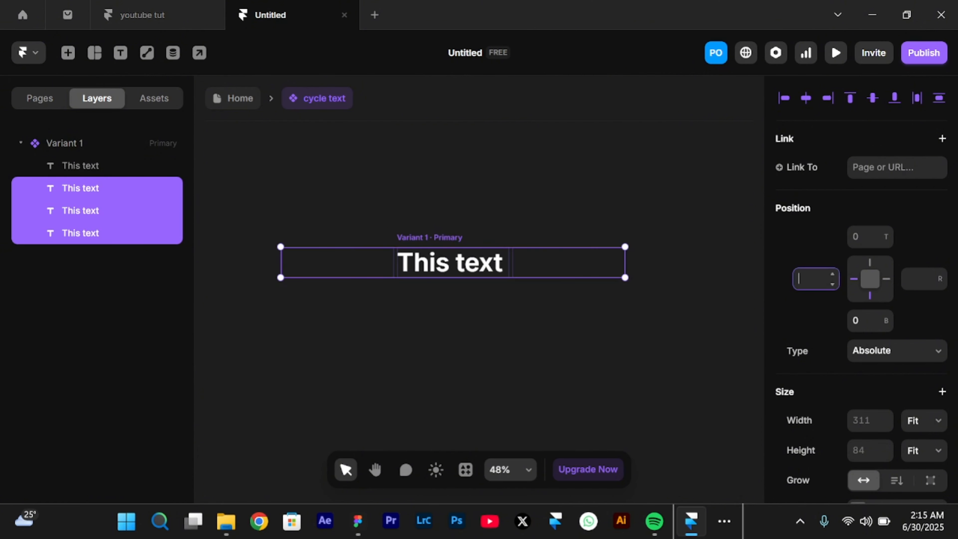
text(0)
key(Return)
click(700, 290)
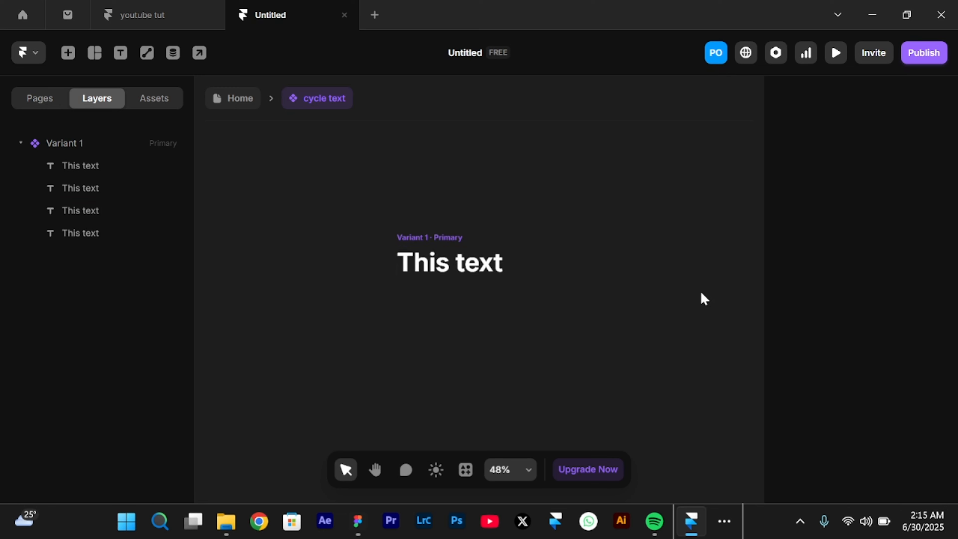
- Set the overflow of Variant 1 to Visible
click(426, 238)
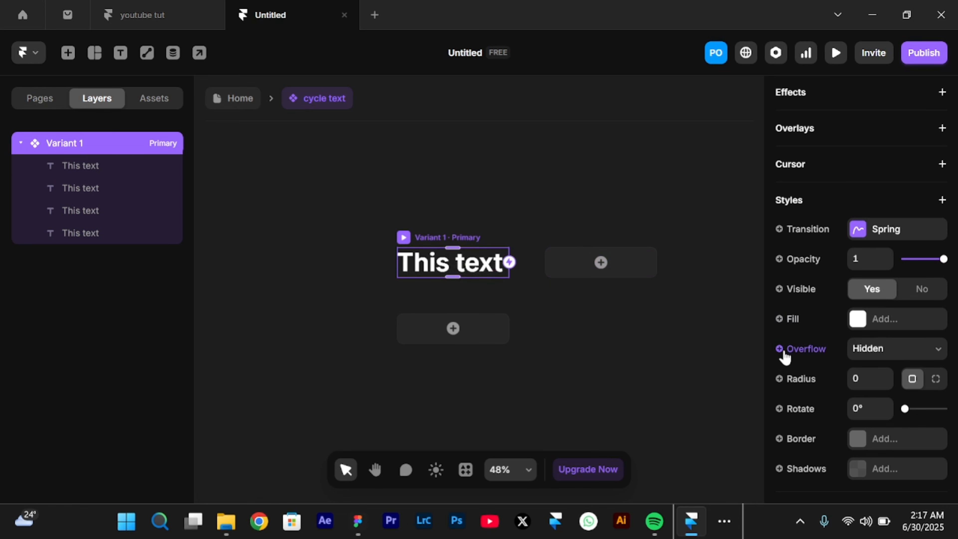
click(854, 355)
click(866, 387)
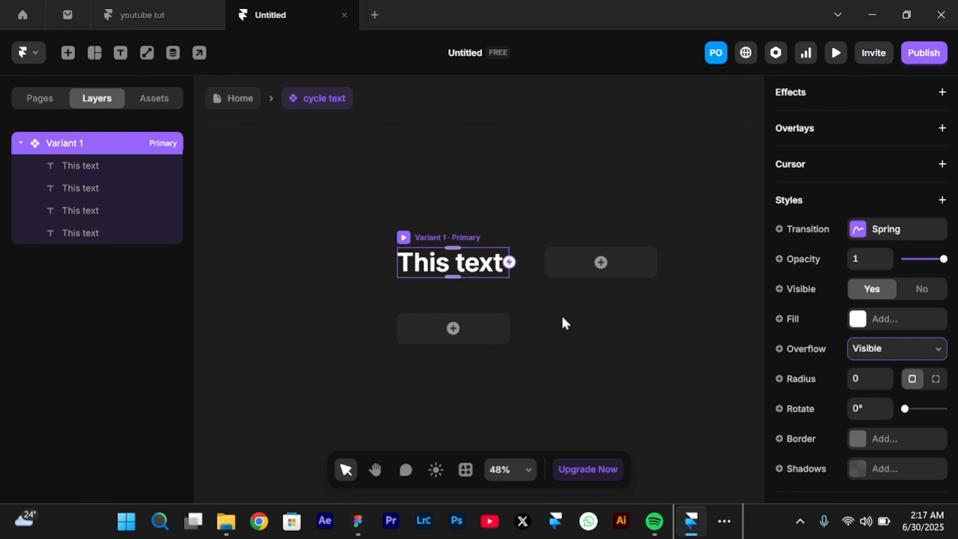
- Move the three duplicated text layers together below the original text, to a bottom offset of -78
click(88, 191)
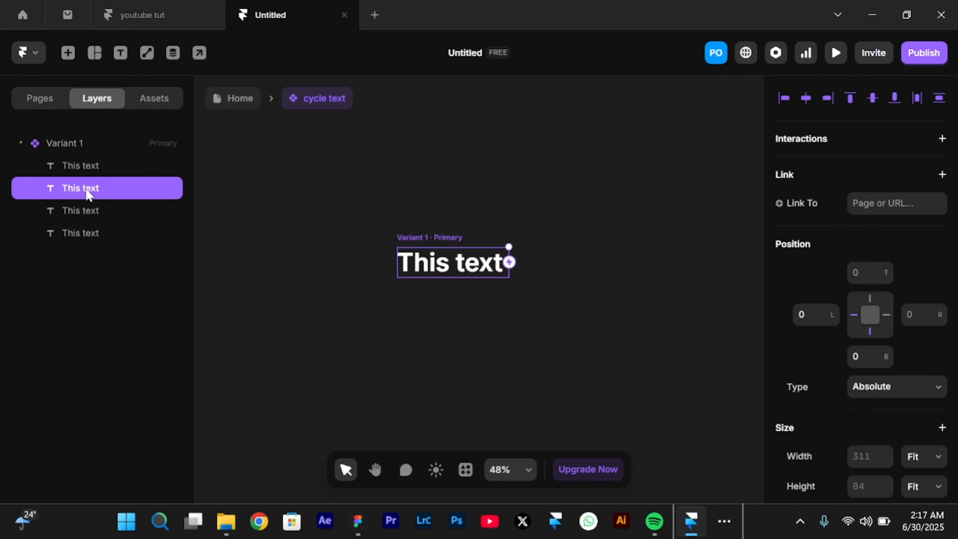
shift+click(87, 233)
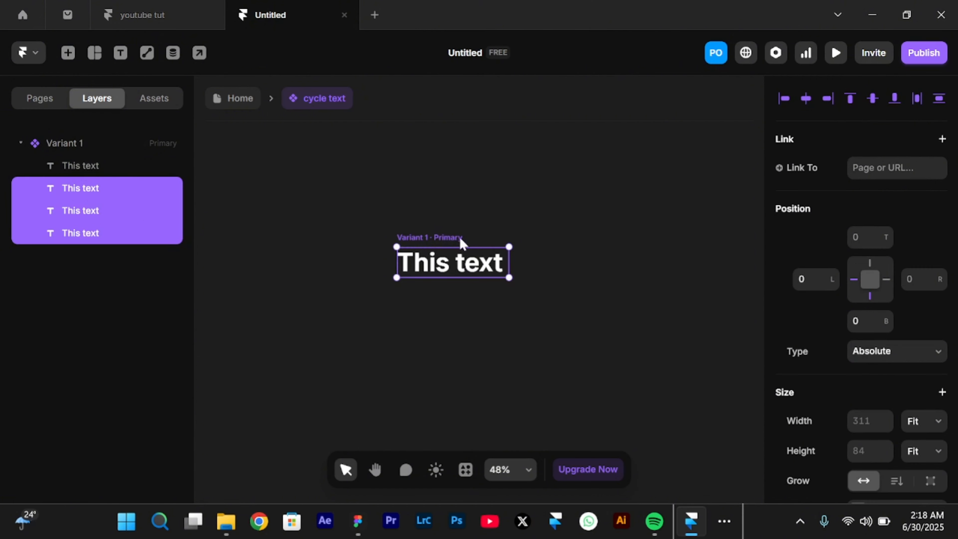
drag(467, 246, 468, 251)
key(shift+Down)
key(shift+Down)
key(shift+Down)
key(shift+Down)
key(shift+Down)
key(shift+Down)
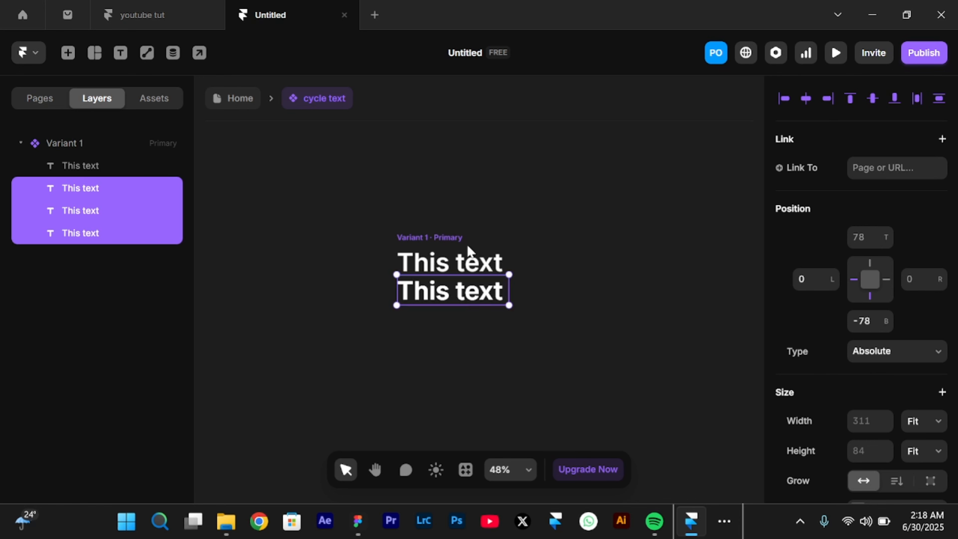
- Move the second text layer in Variant 1 further down to a bottom offset of about -158
double_click(85, 188)
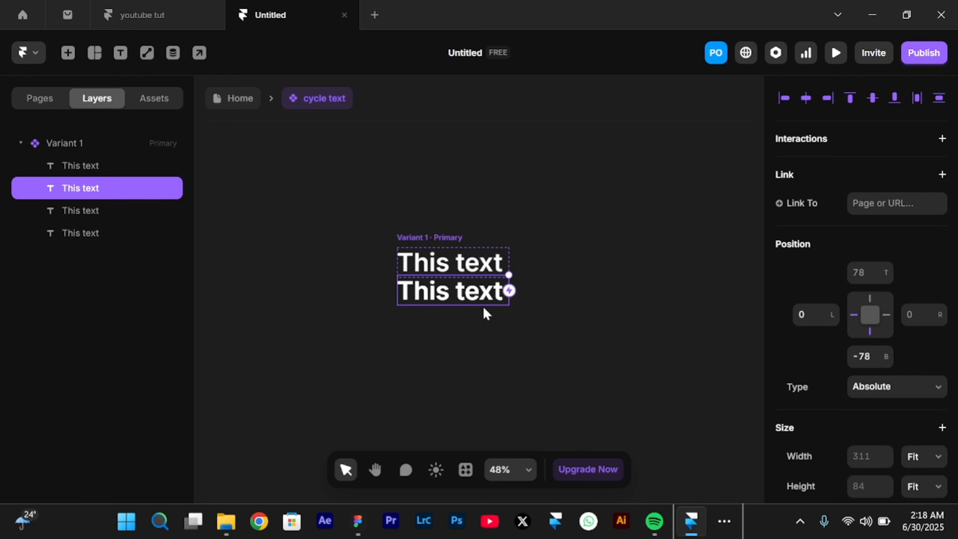
key(shift+Down)
key(shift+Down)
key(shift+Down)
key(shift+Down)
key(shift+Down)
key(shift+Down)
key(shift+Down)
key(shift+Down)
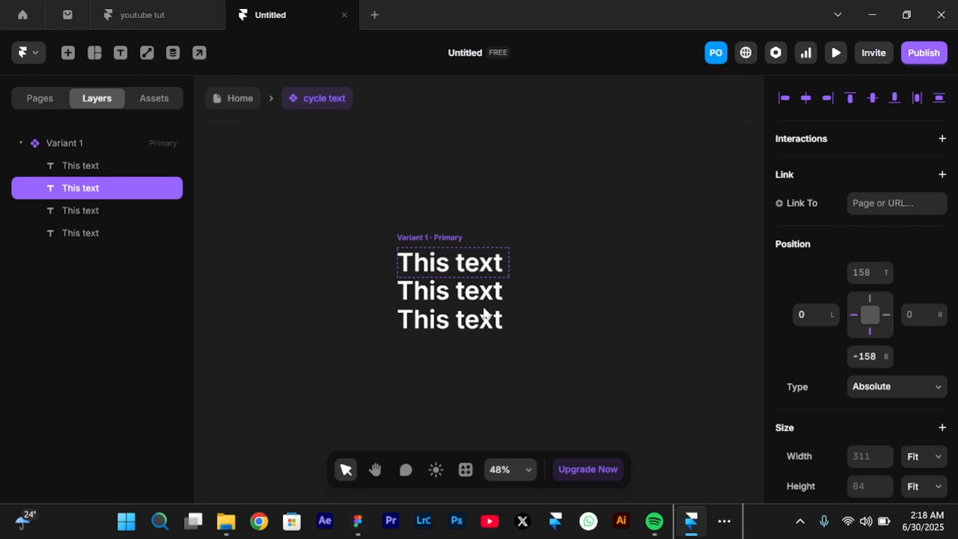
click(331, 245)
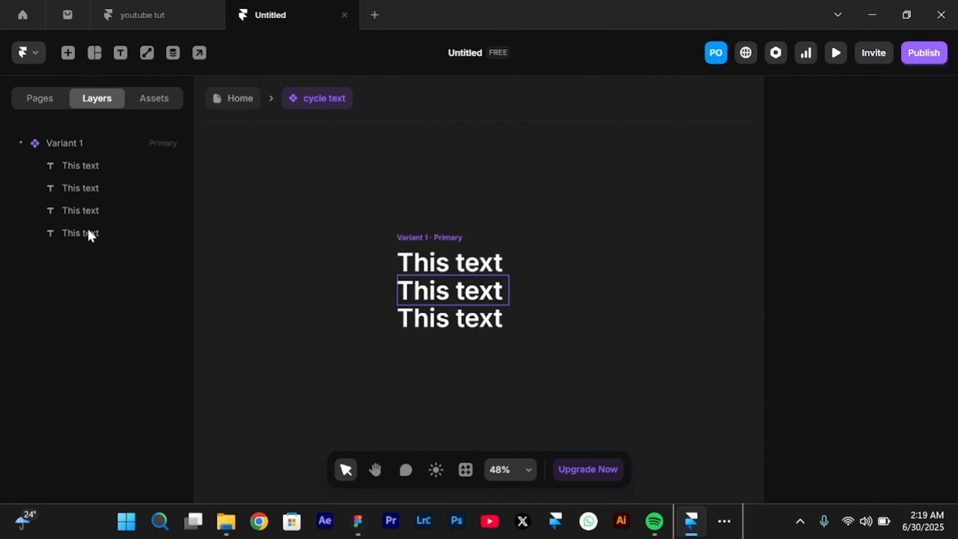
- Move the third text layer in Variant 1 down below the other texts, to a bottom offset of about -250
click(81, 210)
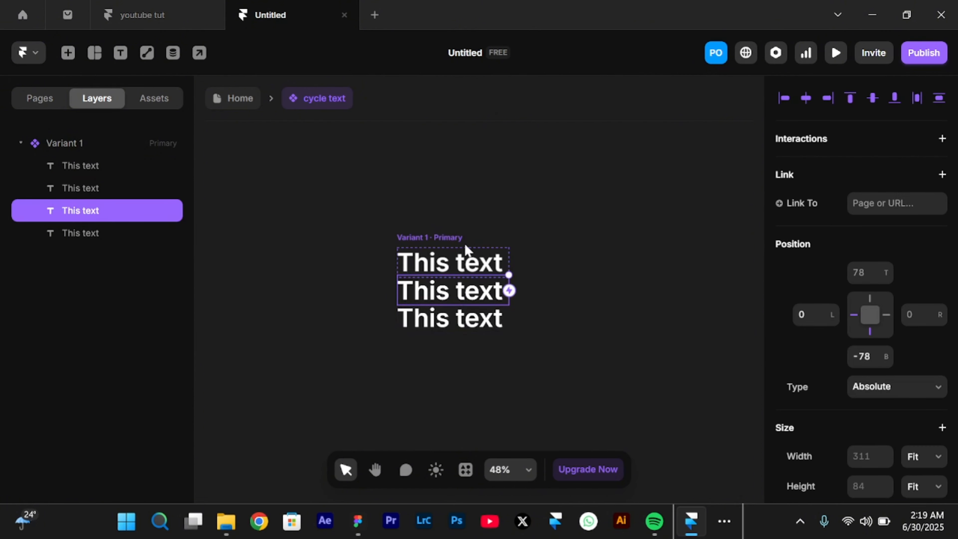
key(shift+Down)
key(shift+Down)
key(shift+Down)
key(shift+Down)
key(shift+Down)
key(shift+Down)
key(shift+Down)
key(shift+Down)
key(shift+Down)
key(shift+Down)
key(shift+Down)
key(shift+Down)
key(shift+Down)
key(shift+Down)
key(shift+Down)
key(shift+Down)
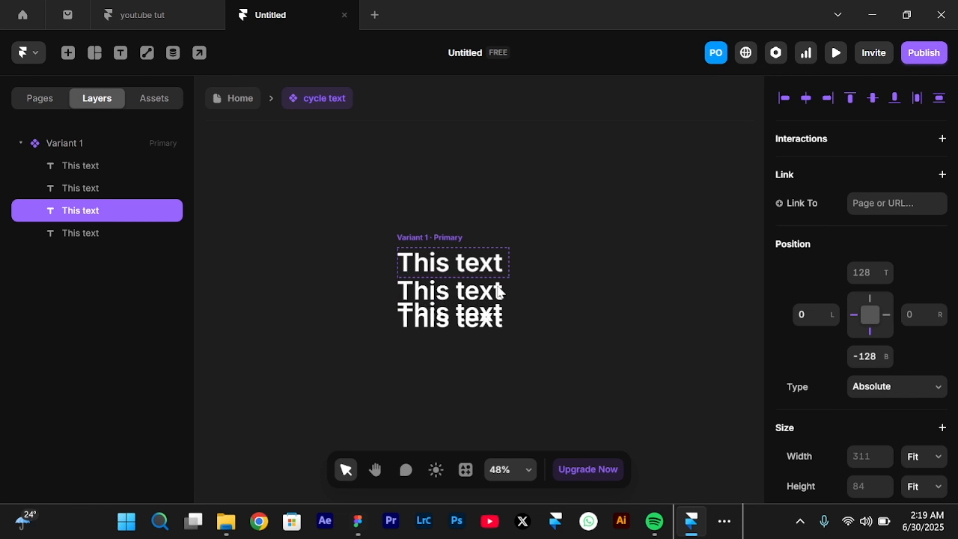
key(shift+Down)
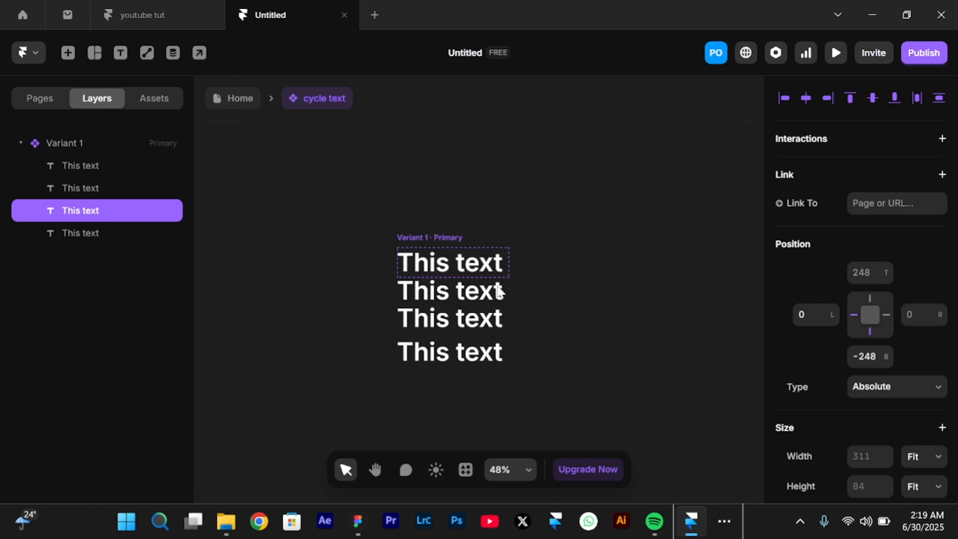
click(516, 278)
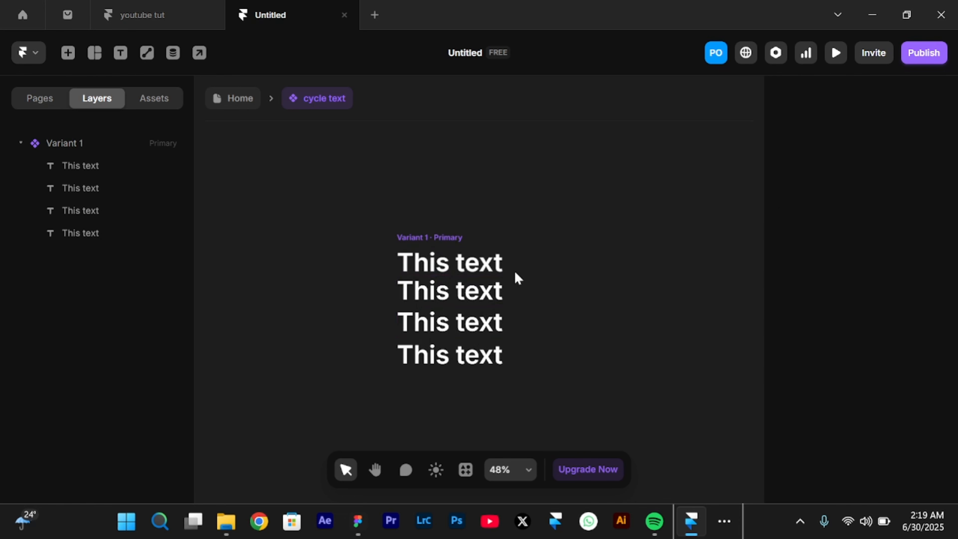
- Change the content of the second text in the Variant 1 stack to "Scroll"
click(473, 294)
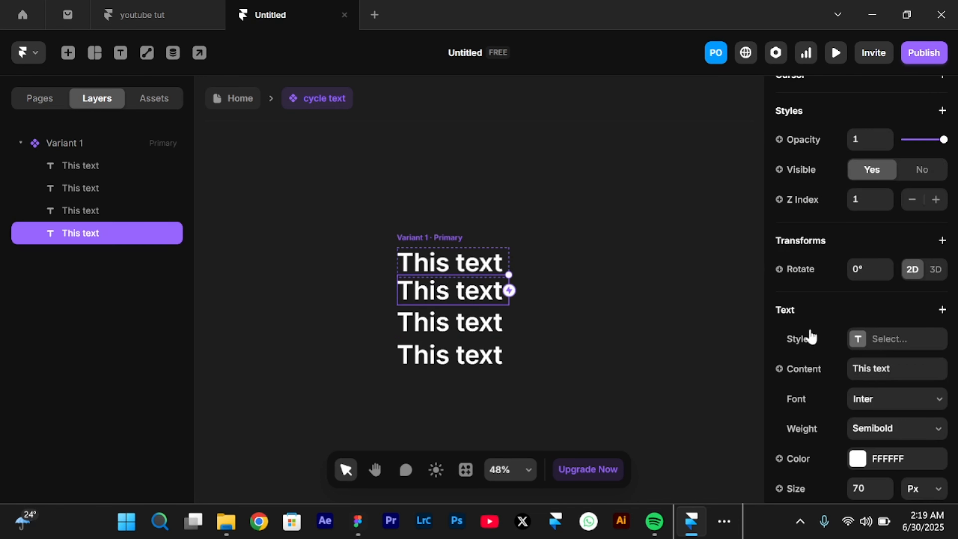
click(879, 368)
text(S)
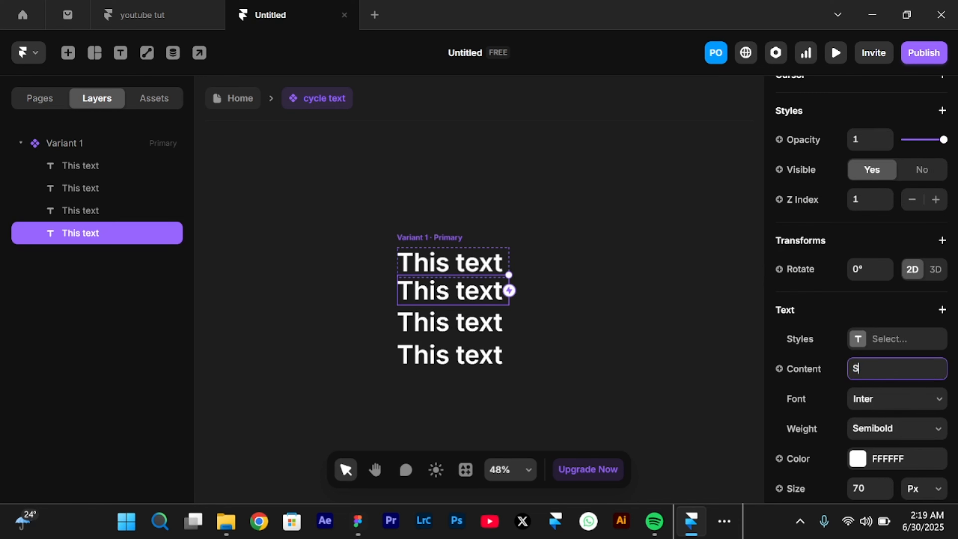
text(croll)
click(565, 353)
- Change the content of the third text in the Variant 1 stack to "Design"
click(484, 336)
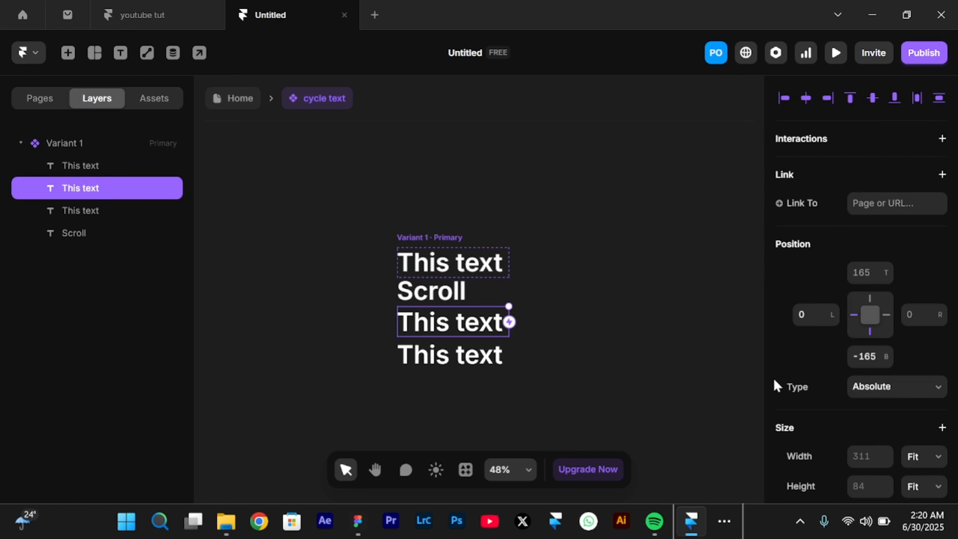
scroll(879, 396, down, 10)
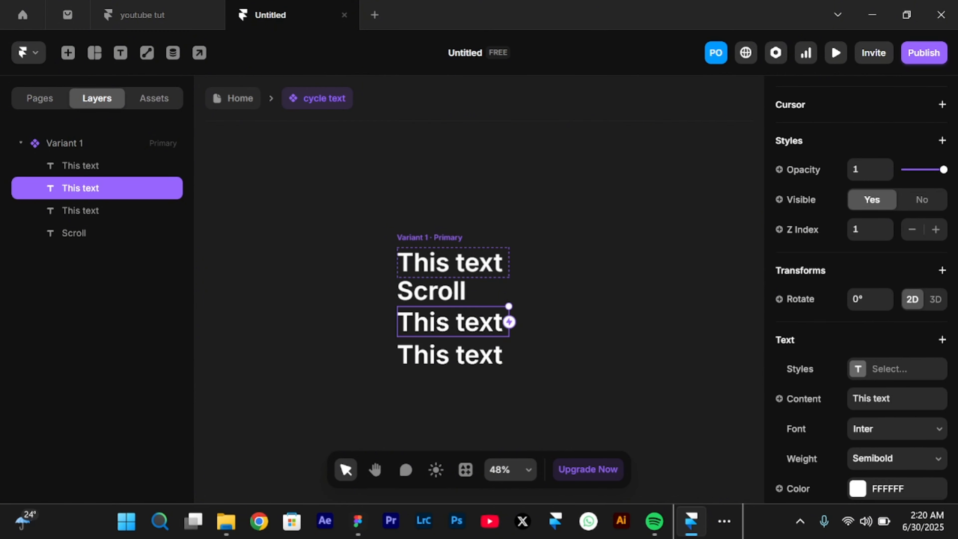
click(898, 398)
text(Design)
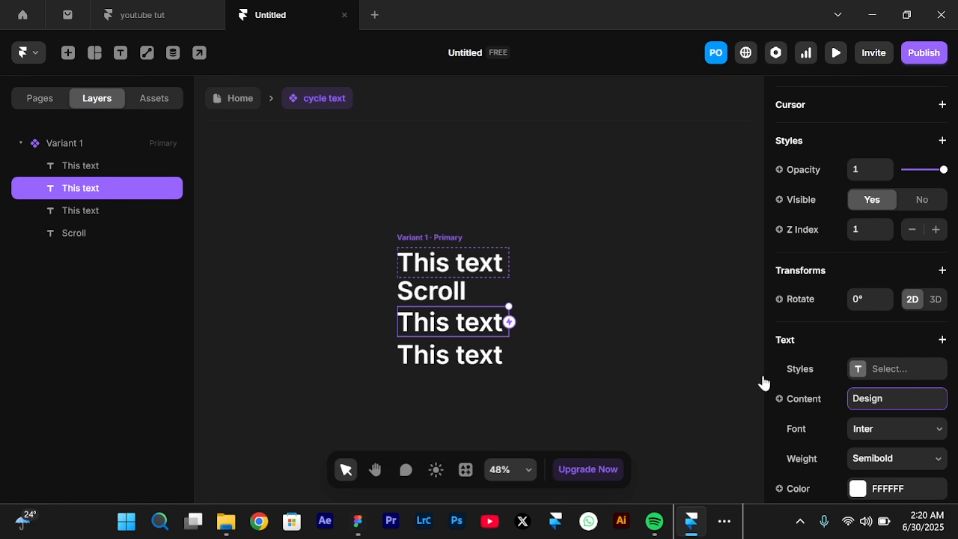
click(595, 266)
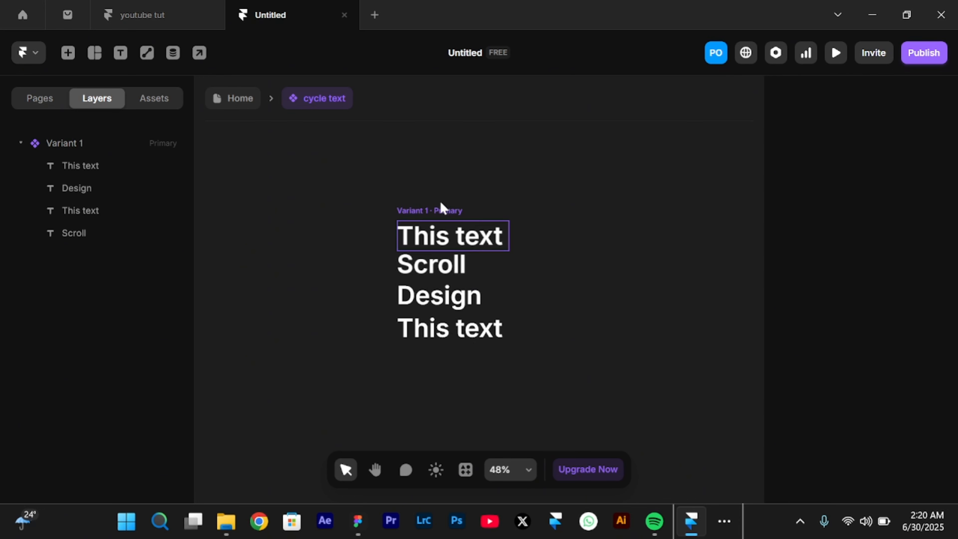
- Add a second variant beside Variant 1 and make its top text Absolute, pinned to the left and bottom edges
click(90, 147)
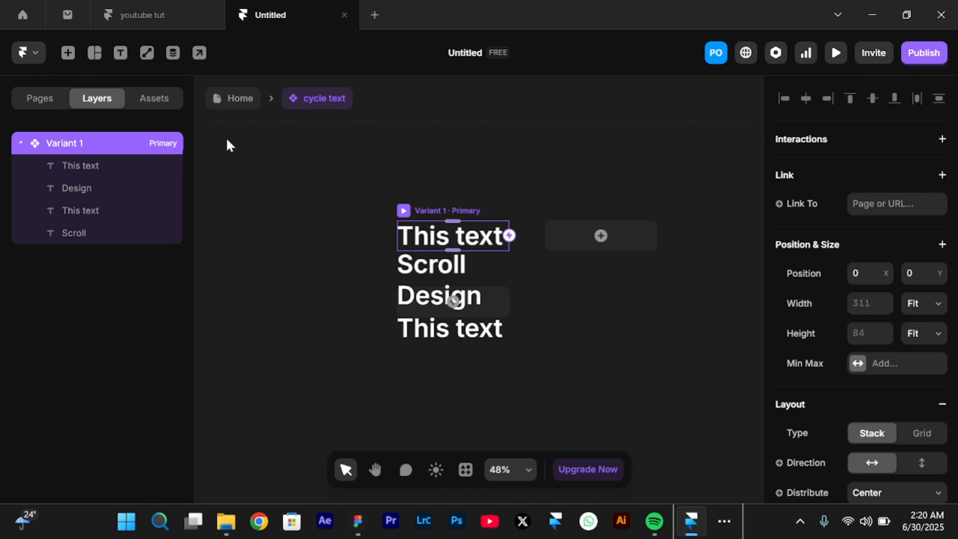
click(624, 237)
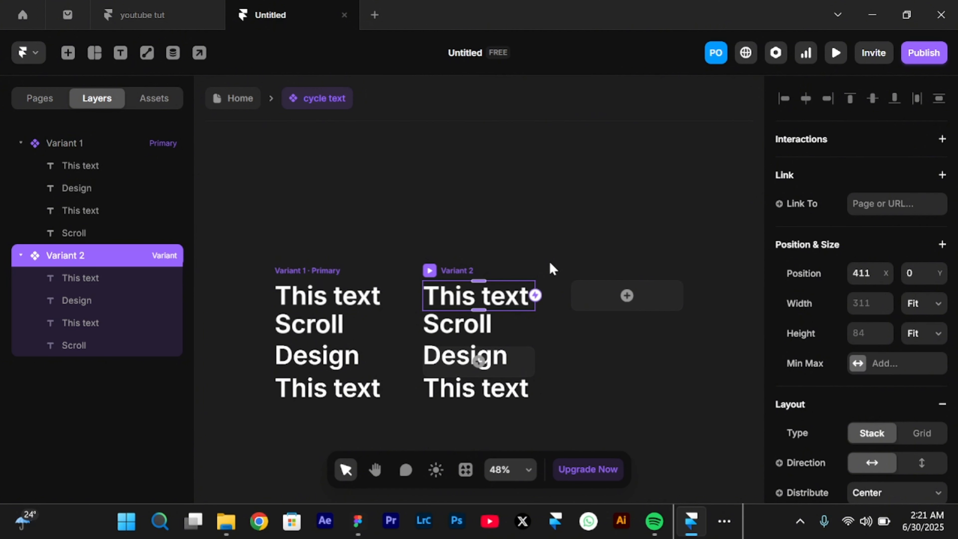
click(102, 281)
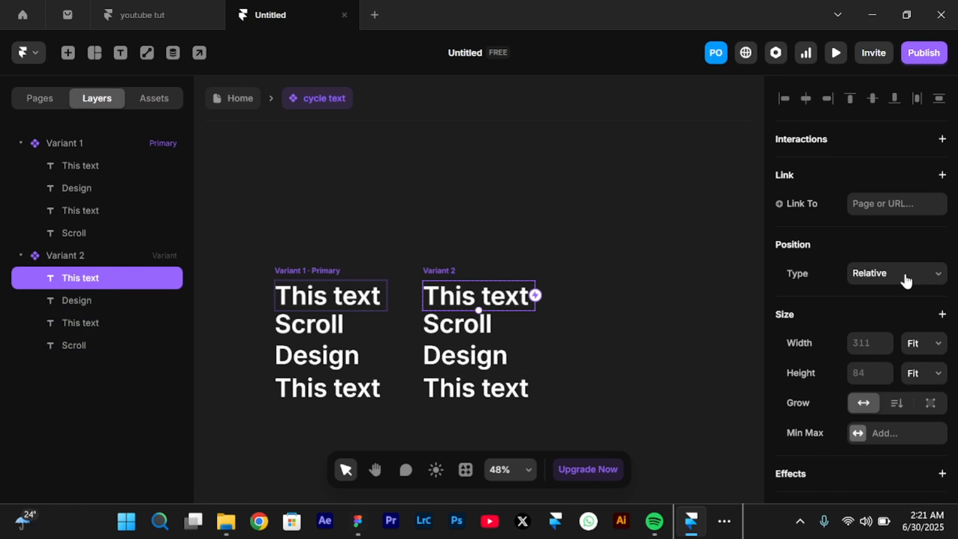
scroll(905, 276, down, 1)
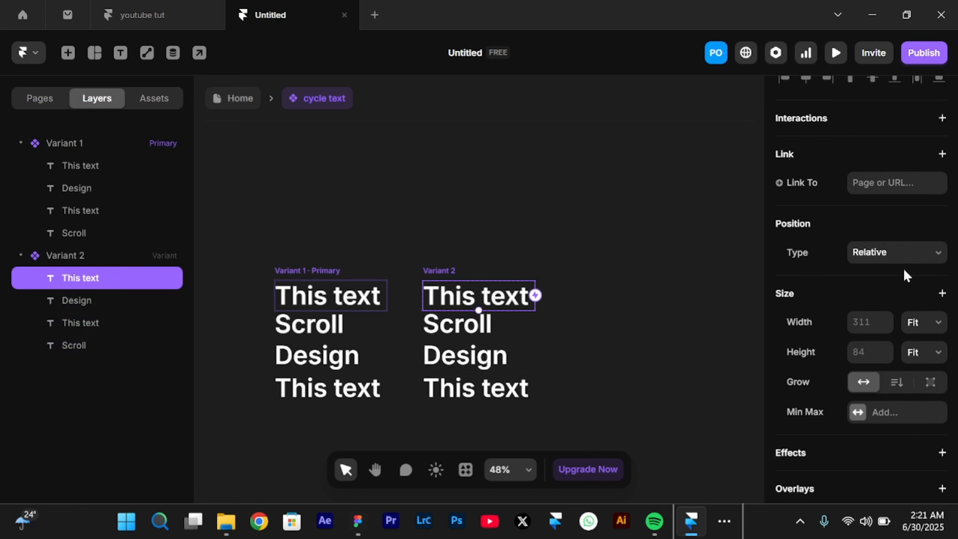
click(902, 253)
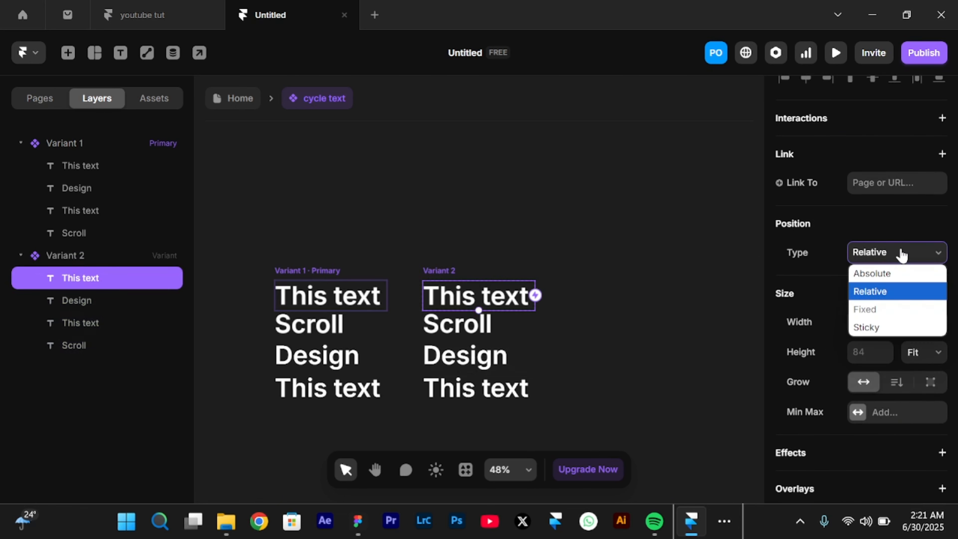
click(902, 274)
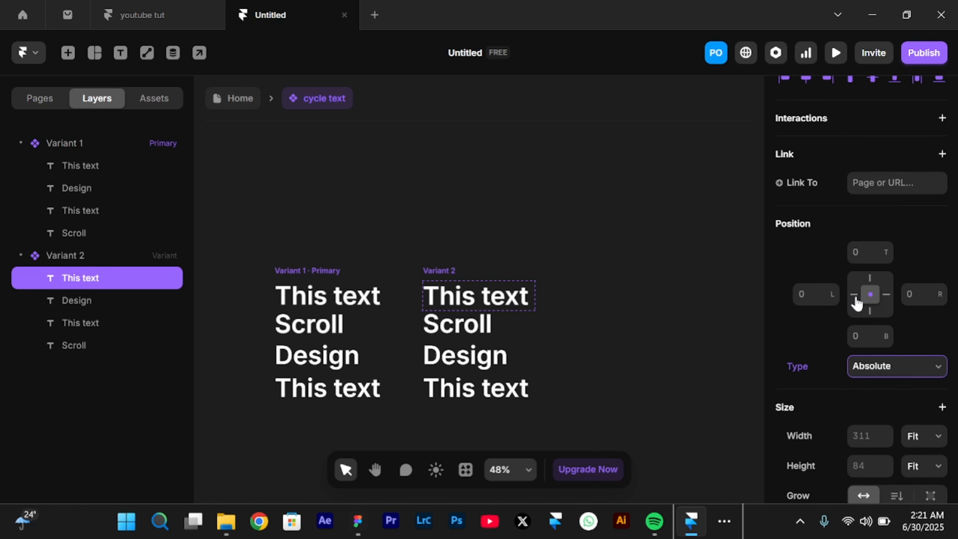
click(855, 296)
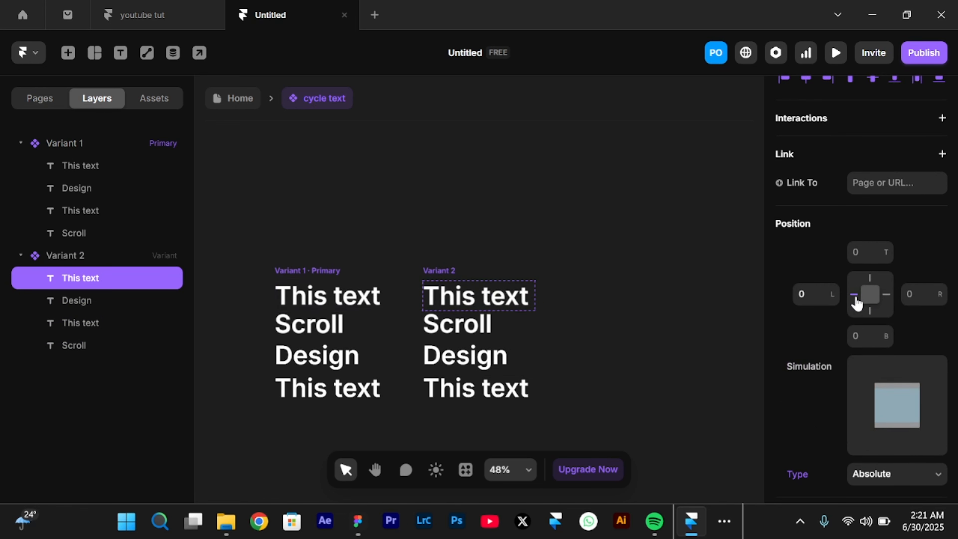
click(871, 317)
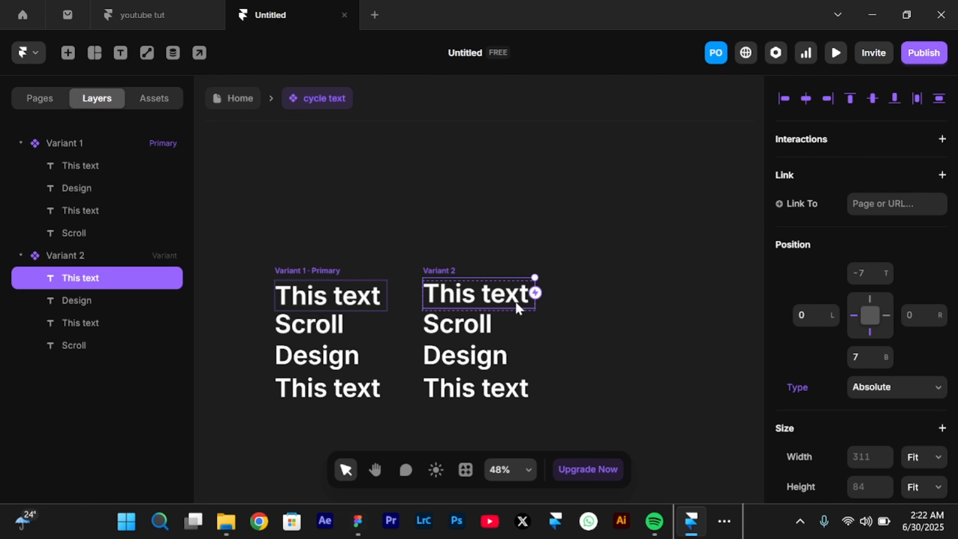
- Move the top text of Variant 2 up above the variant frame, to a bottom offset of 97
key(shift+Up)
key(shift+Up)
key(shift+Up)
key(shift+Up)
key(shift+Up)
key(shift+Up)
key(shift+Up)
key(shift+Up)
key(shift+Up)
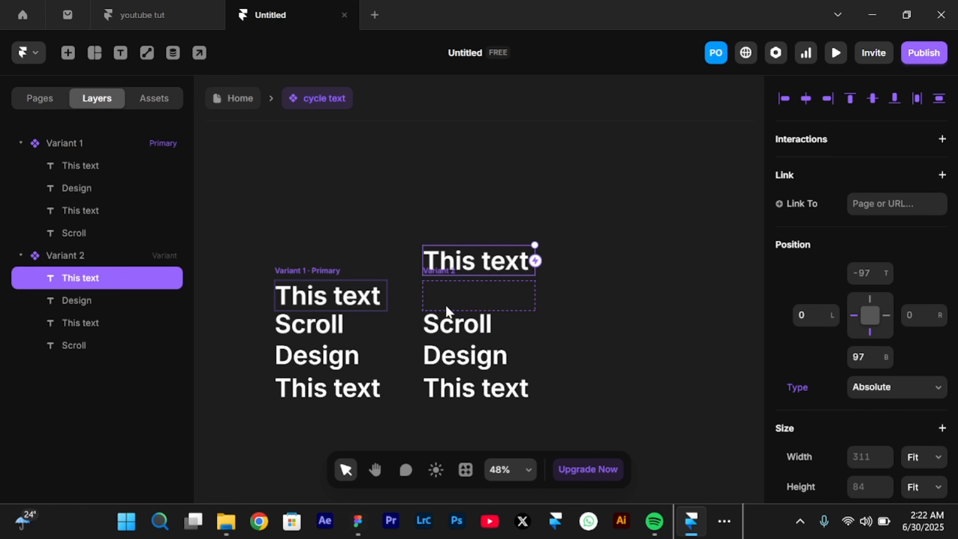
- Set the position type of the Scroll text in Variant 2 to Relative
click(455, 326)
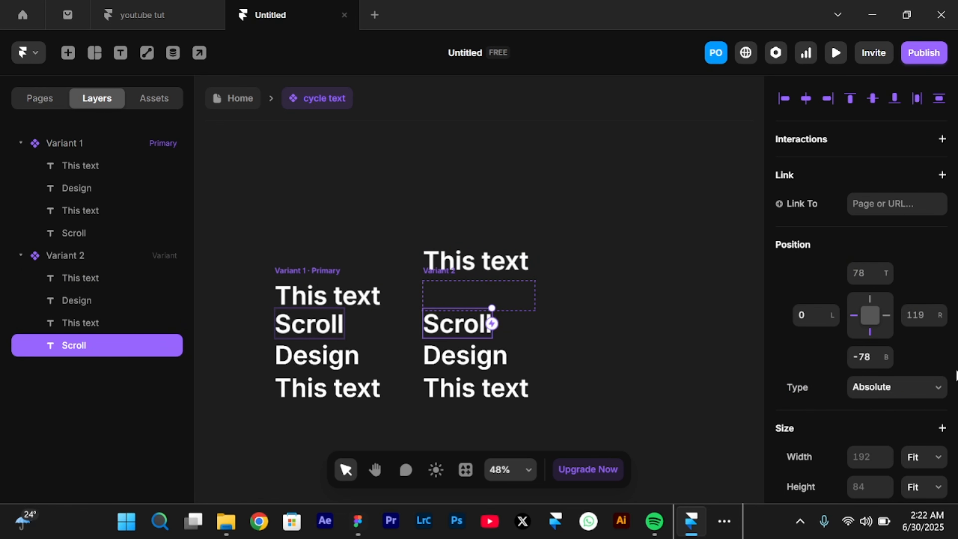
click(925, 390)
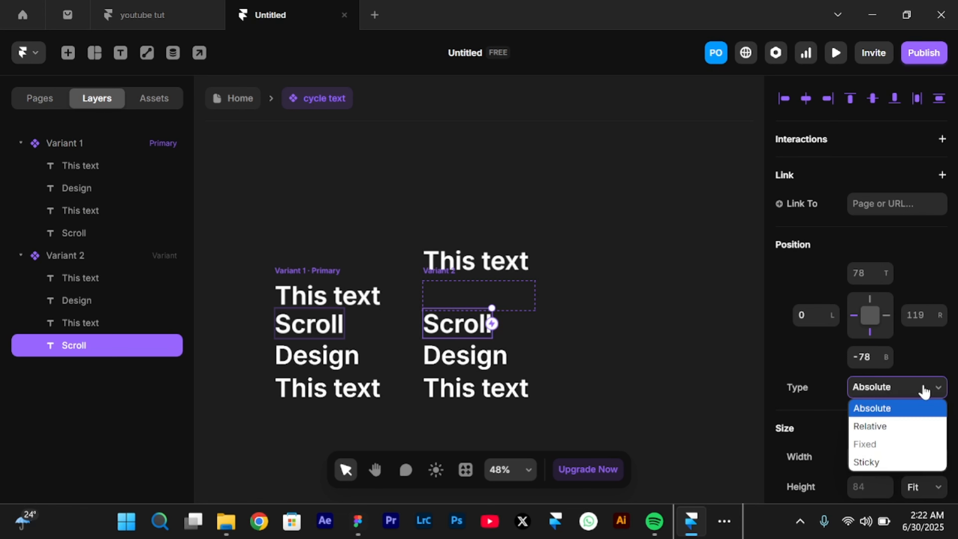
click(882, 426)
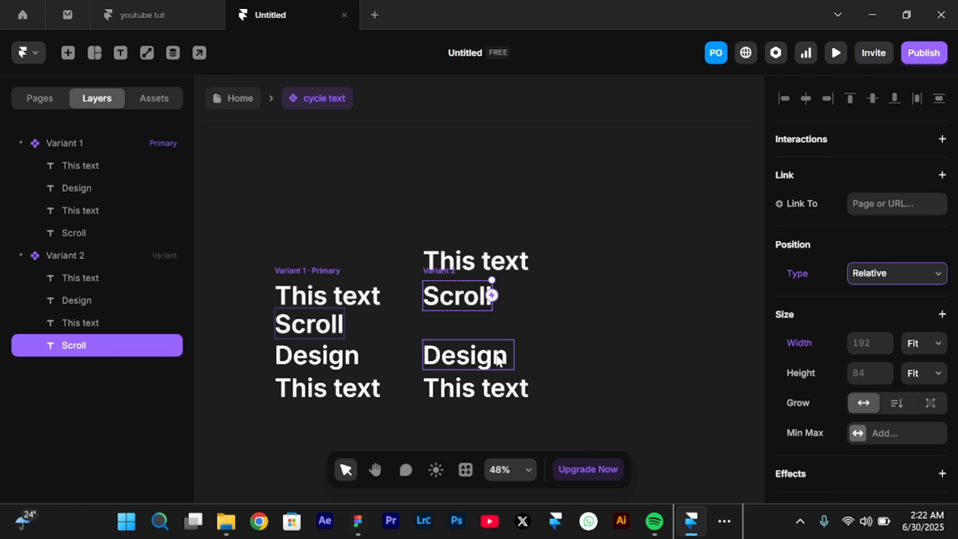
- Move the Design text and the last text of Variant 2 up together, directly below the Scroll text
click(498, 360)
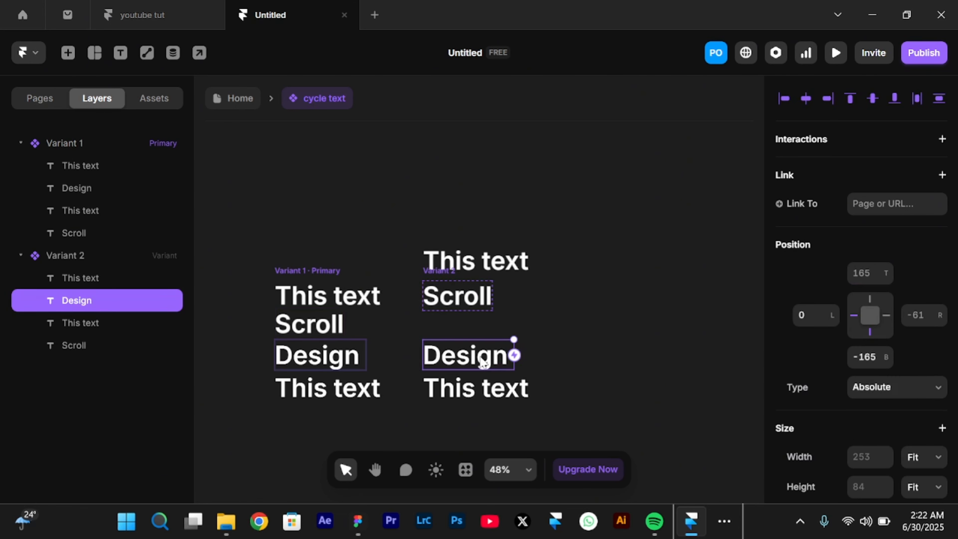
shift+click(491, 391)
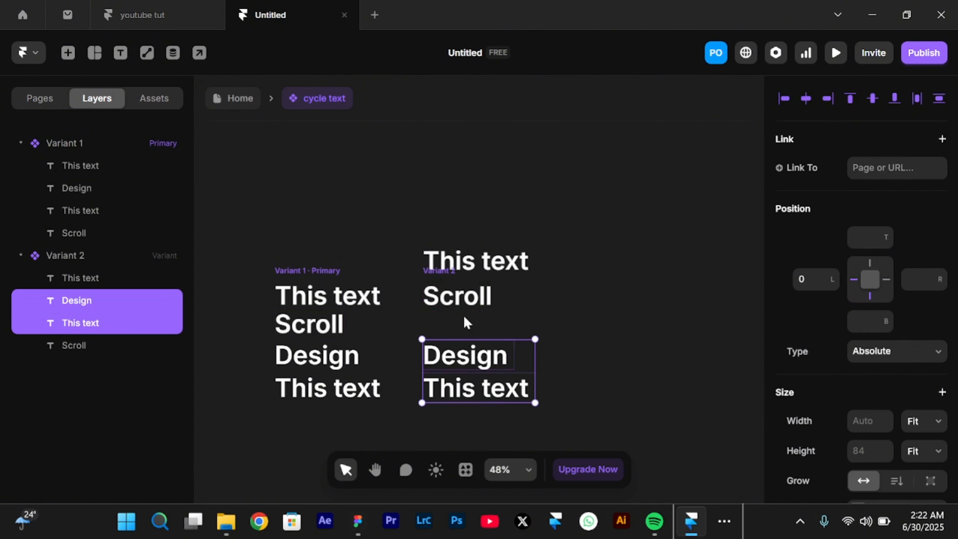
key(shift+Up)
key(shift+Up)
key(shift+Up)
key(shift+Up)
key(shift+Up)
key(shift+Up)
key(shift+Up)
key(shift+Up)
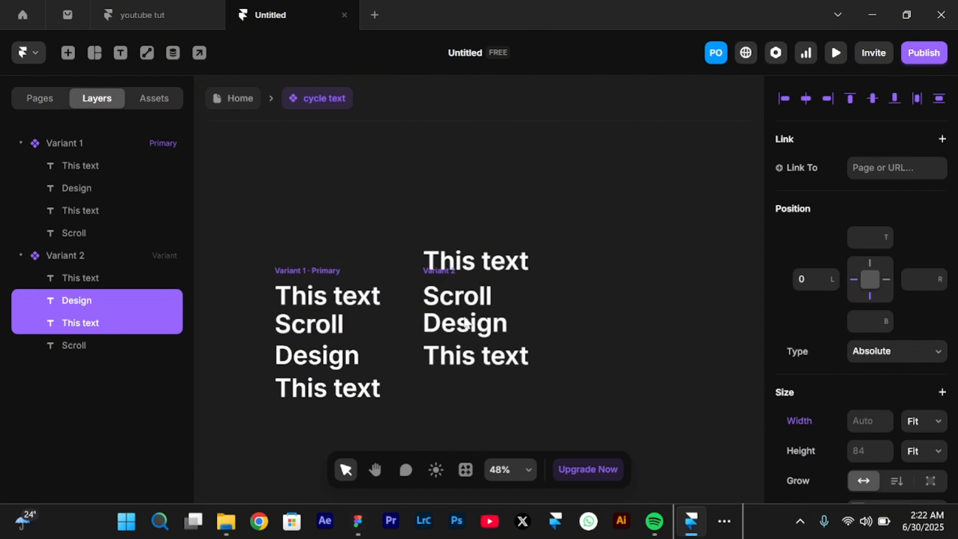
click(404, 297)
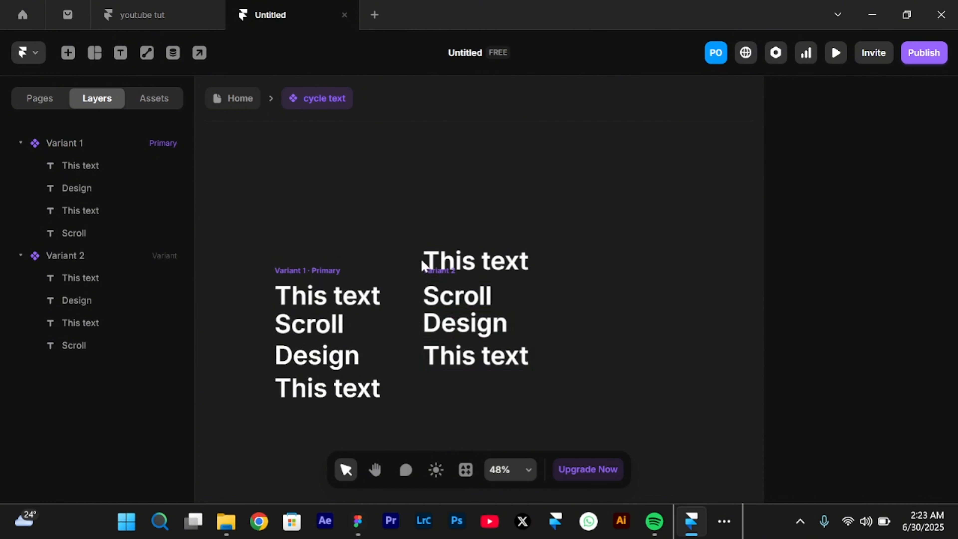
- Add a third variant based on Variant 2 and move it clear of Variant 2, to an X position of about 788
click(70, 261)
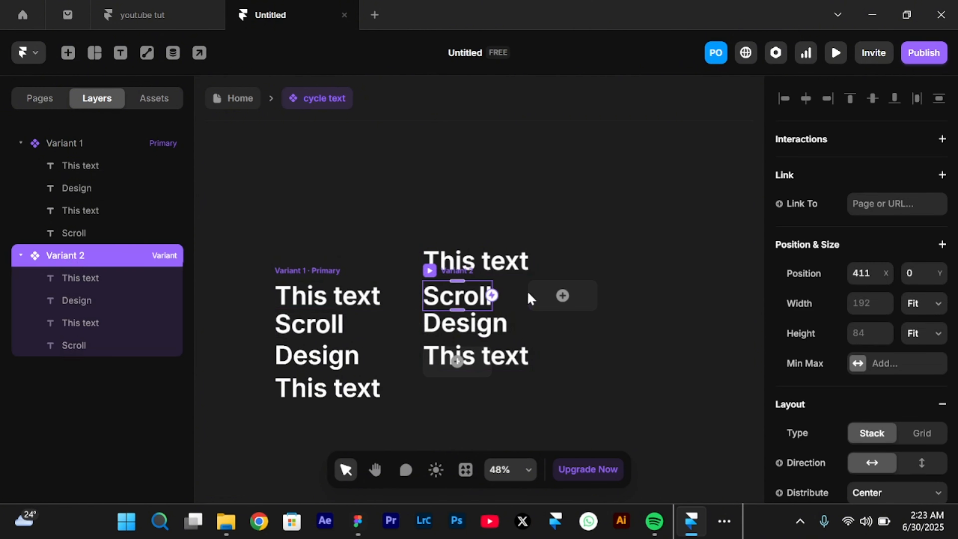
click(563, 295)
scroll(537, 295, left, 1)
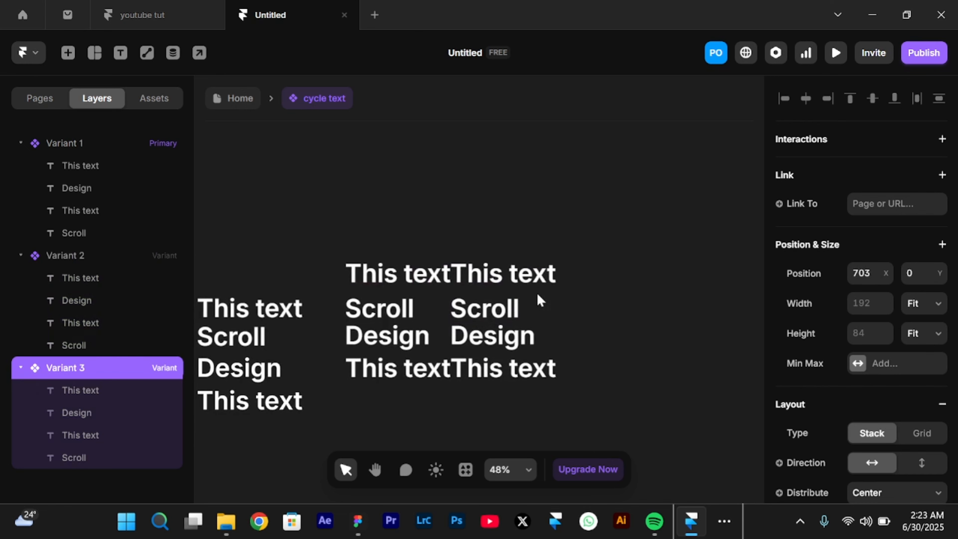
drag(487, 287, 518, 286)
scroll(518, 287, left, 5)
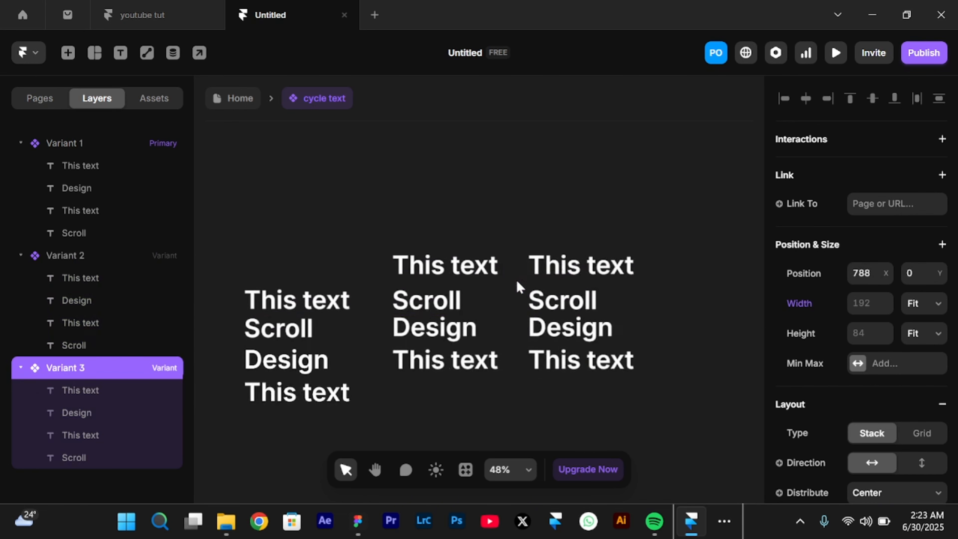
- Set the Scroll text in Variant 3 to Absolute and pin it to the left and bottom edges with 0 offsets
click(590, 302)
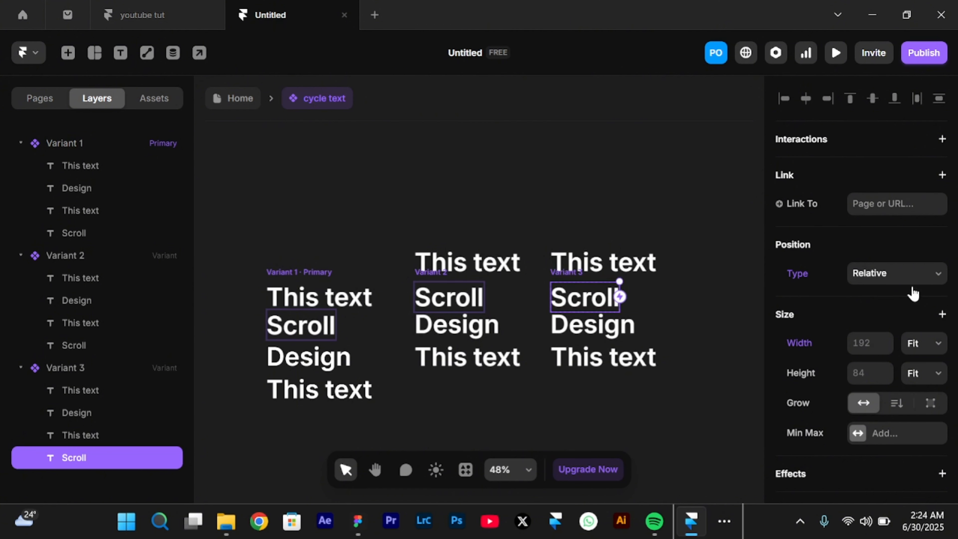
click(915, 277)
key(Escape)
click(906, 290)
click(850, 315)
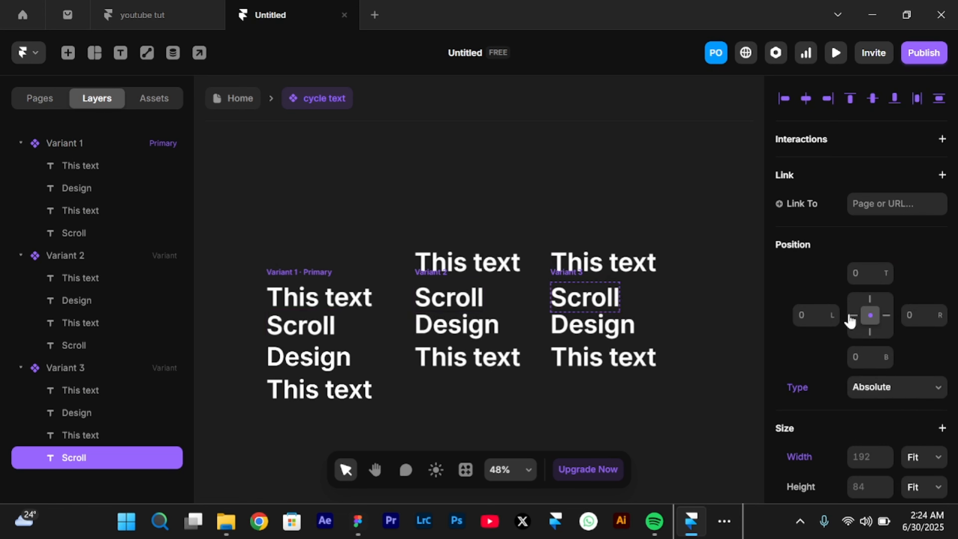
click(851, 319)
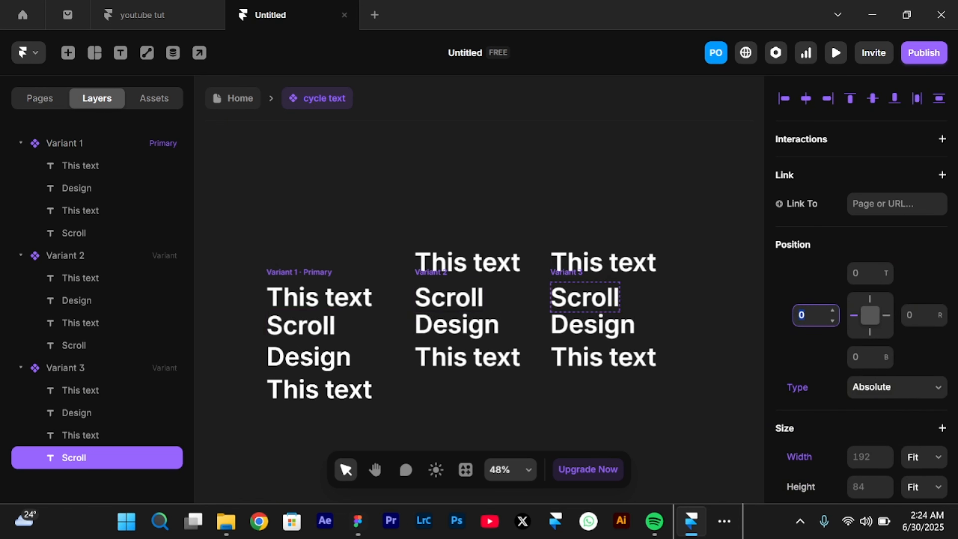
click(870, 333)
click(685, 298)
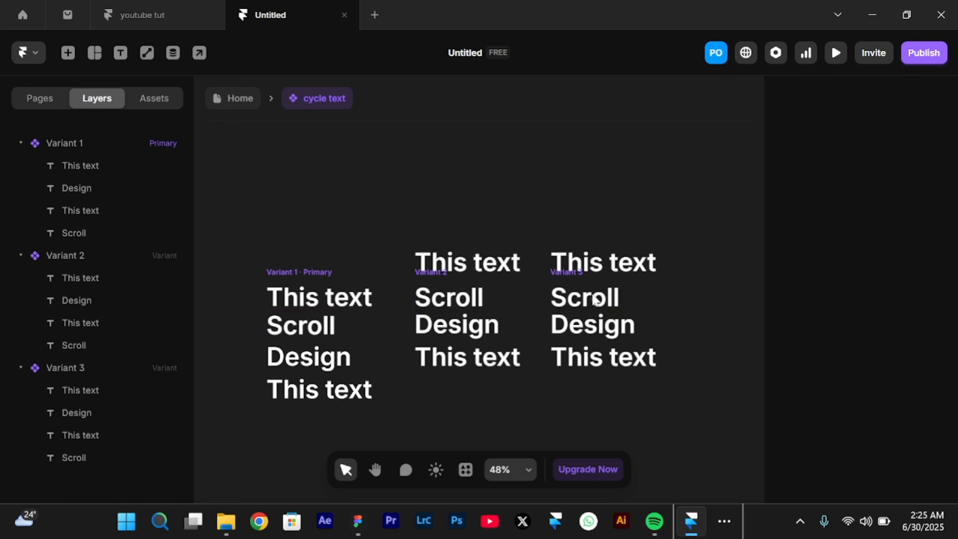
- Move the Scroll text and the first text of Variant 3 up together, clear above the variant's frame
click(578, 304)
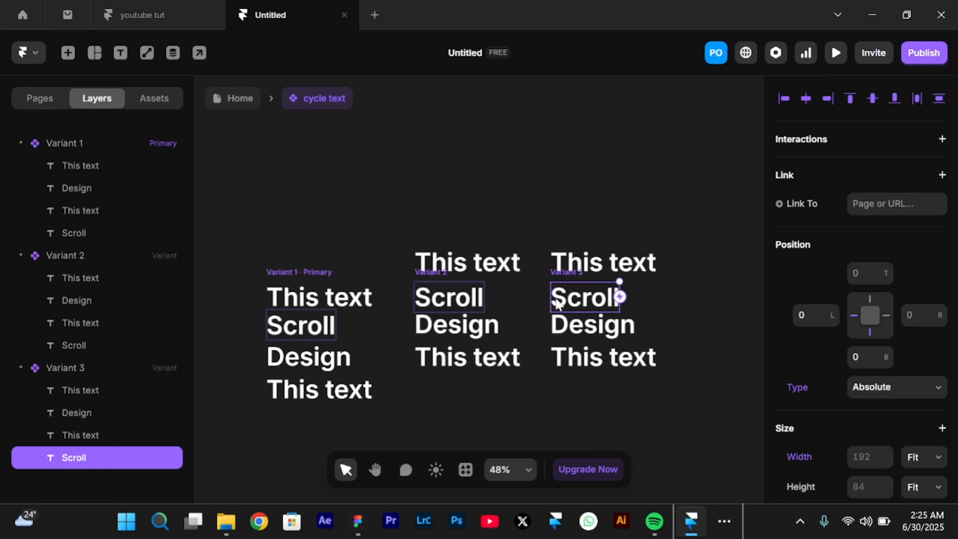
shift+click(84, 390)
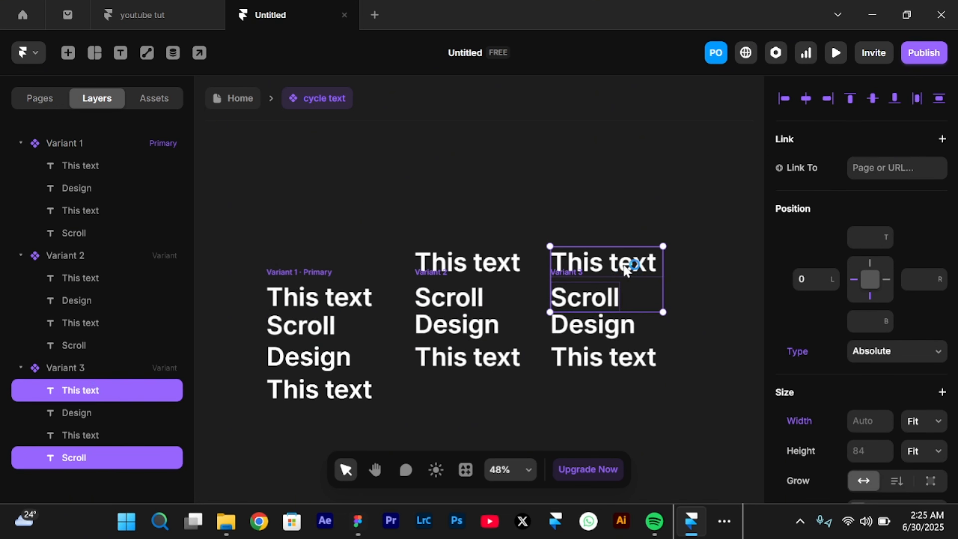
key(shift+Up)
key(shift+Up)
key(shift+Up)
key(shift+Up)
key(shift+Up)
key(shift+Up)
key(shift+Up)
key(shift+Up)
key(shift+Up)
key(shift+Up)
key(shift+Up)
key(shift+Up)
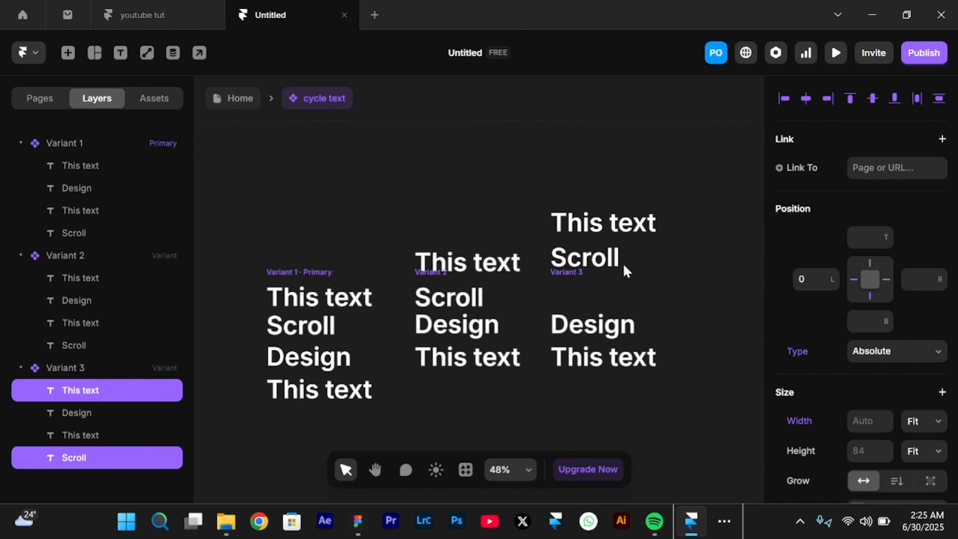
key(shift+Up)
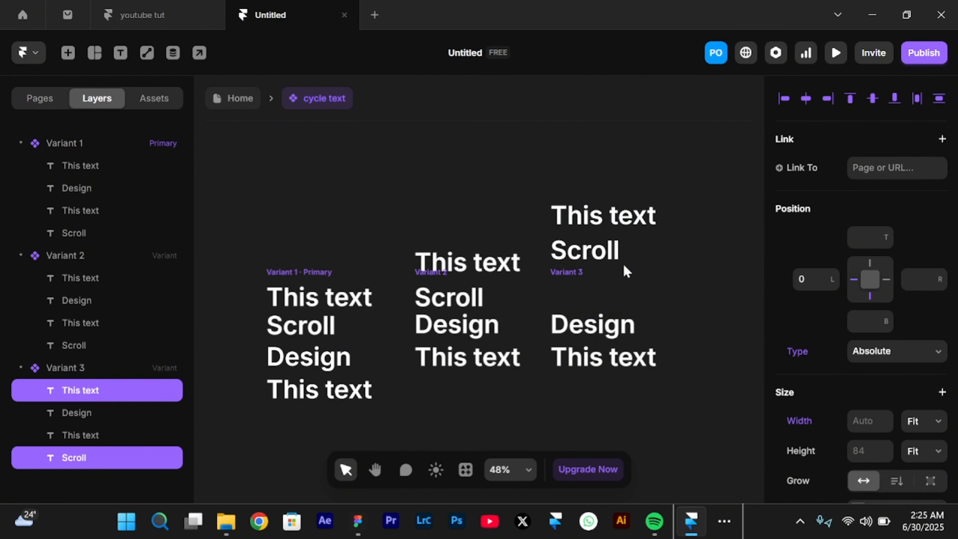
- Set the position type of the Design text in Variant 3 to Relative
click(621, 327)
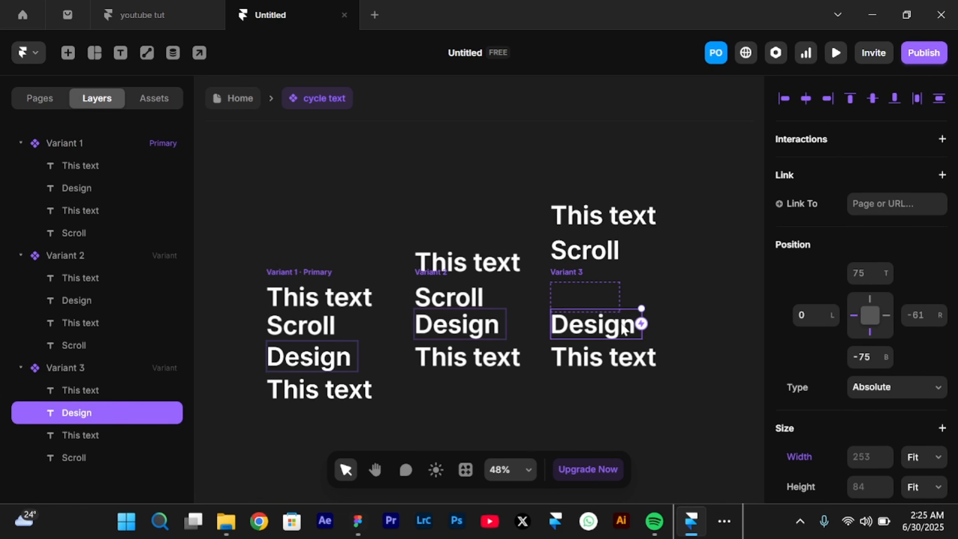
click(873, 385)
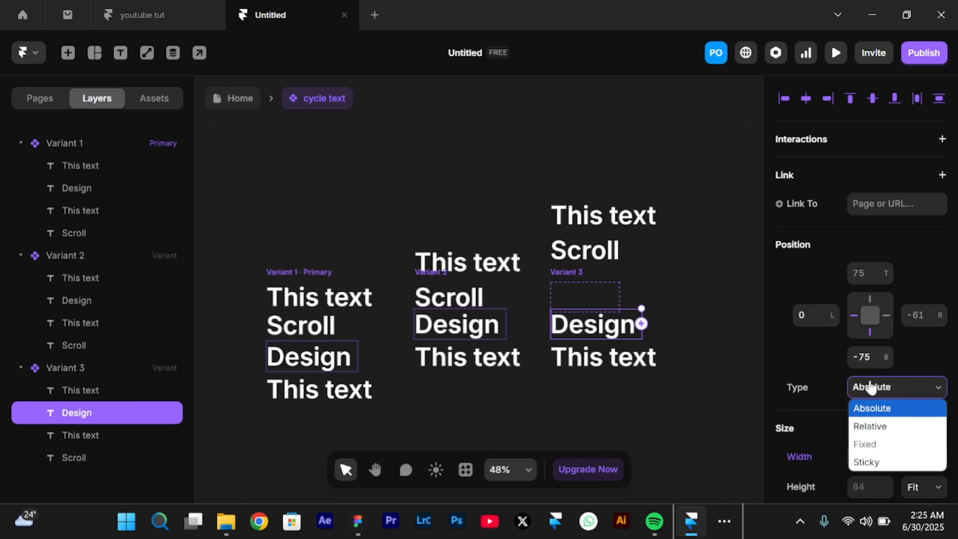
click(894, 425)
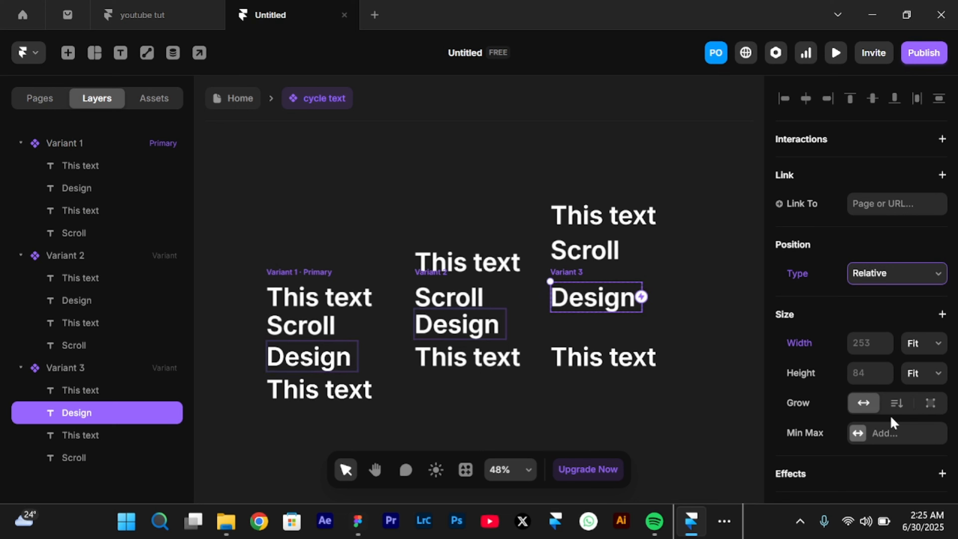
- Move the last text of Variant 3 up to a bottom offset of -86, directly below the Design text
click(603, 360)
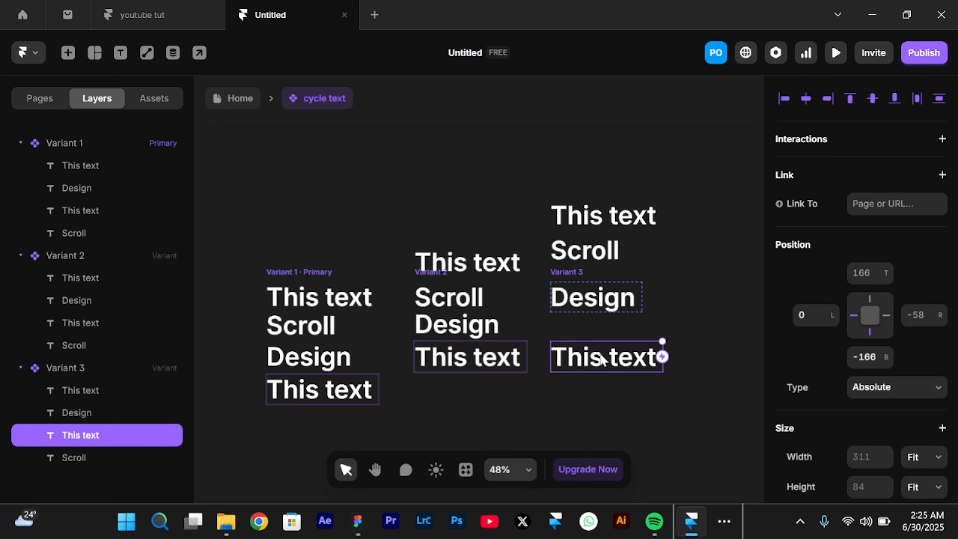
key(shift+Up)
key(shift+Up)
key(shift+Up)
key(shift+Up)
key(shift+Up)
key(shift+Up)
key(shift+Up)
key(shift+Up)
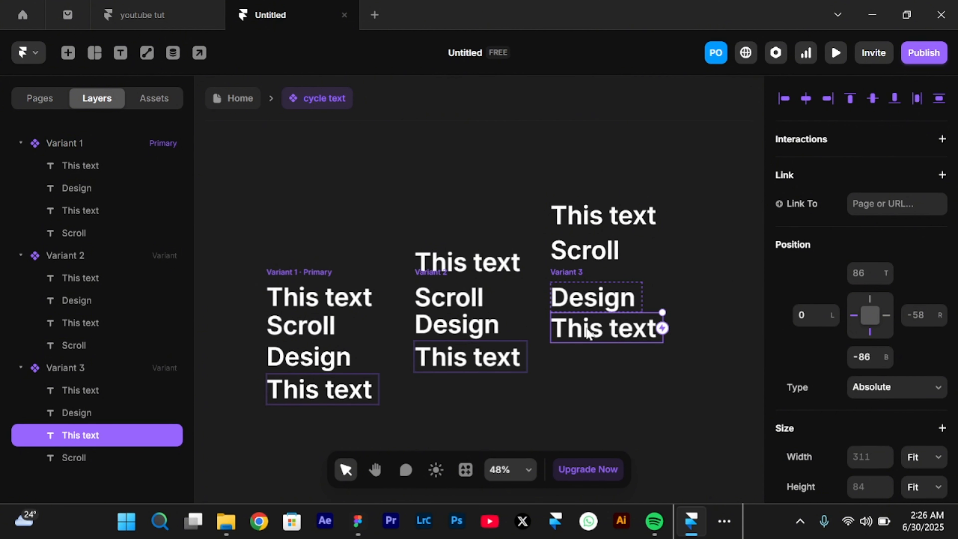
- Add a fourth variant based on Variant 3 and place it at an X position of about 1143
click(583, 276)
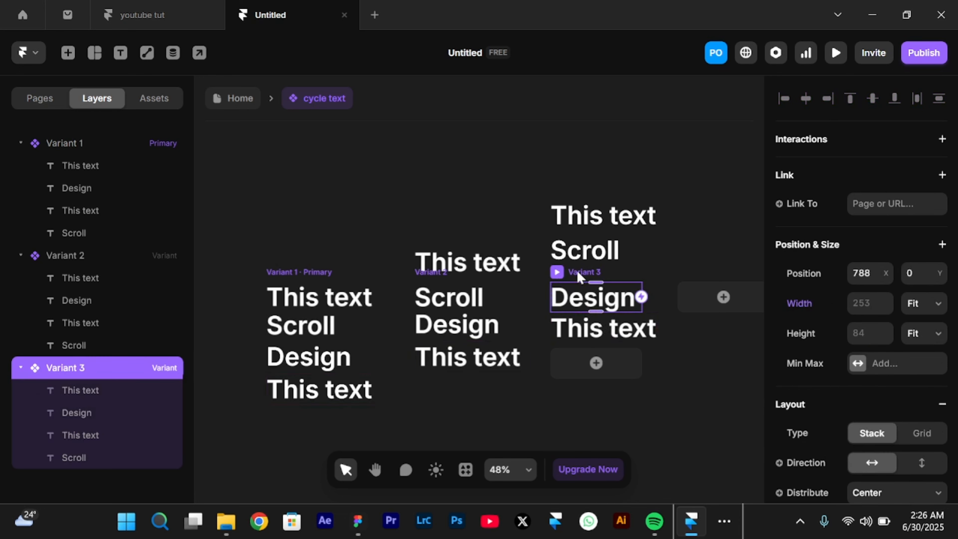
click(724, 308)
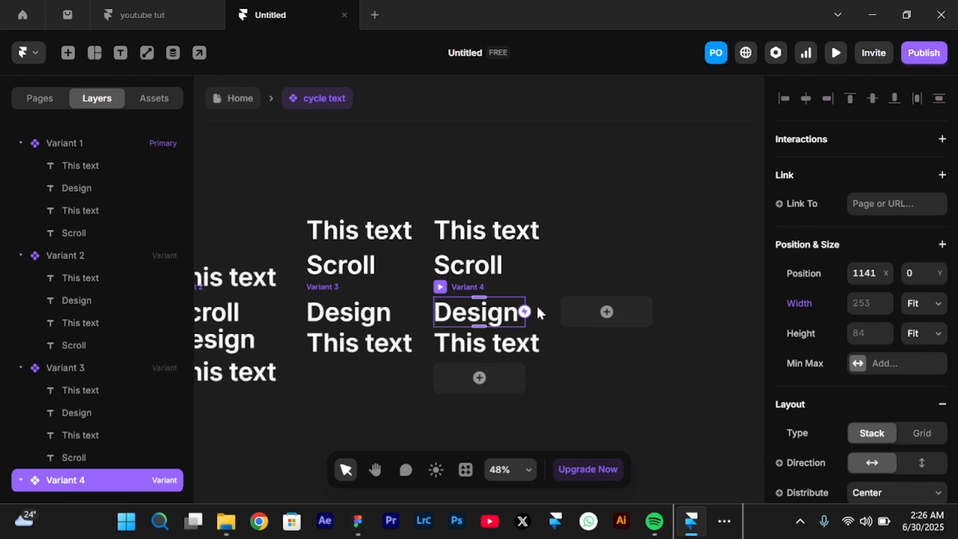
mouse_move(473, 281)
mouse_down()
mouse_move(493, 284)
mouse_move(473, 284)
mouse_up()
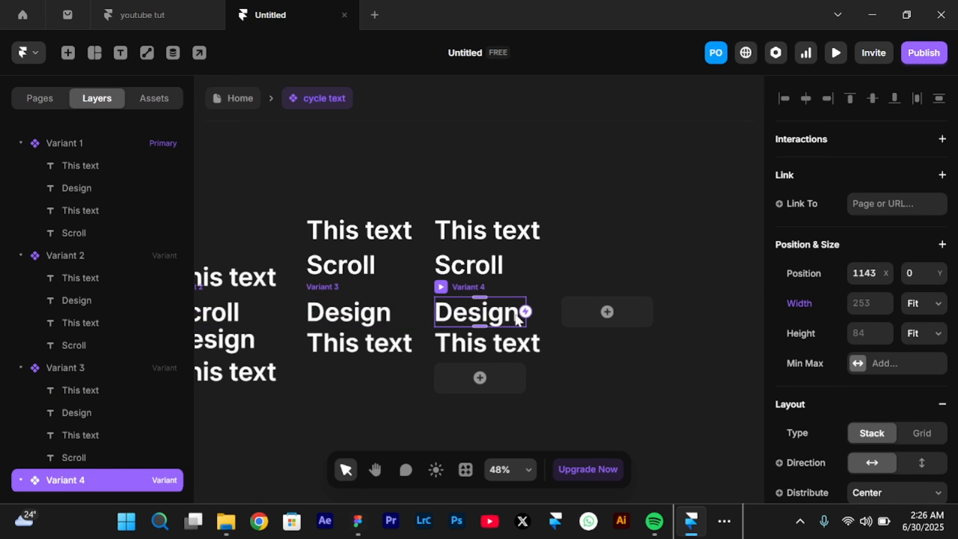
- Set the Design text in Variant 4 to Absolute and pin it to the left and bottom edges with 0 offsets
click(491, 310)
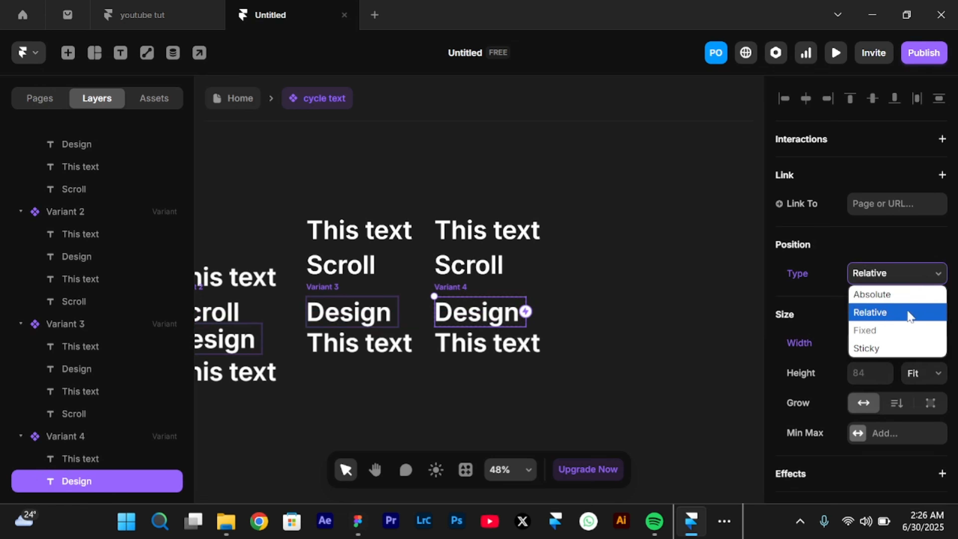
click(905, 300)
click(855, 317)
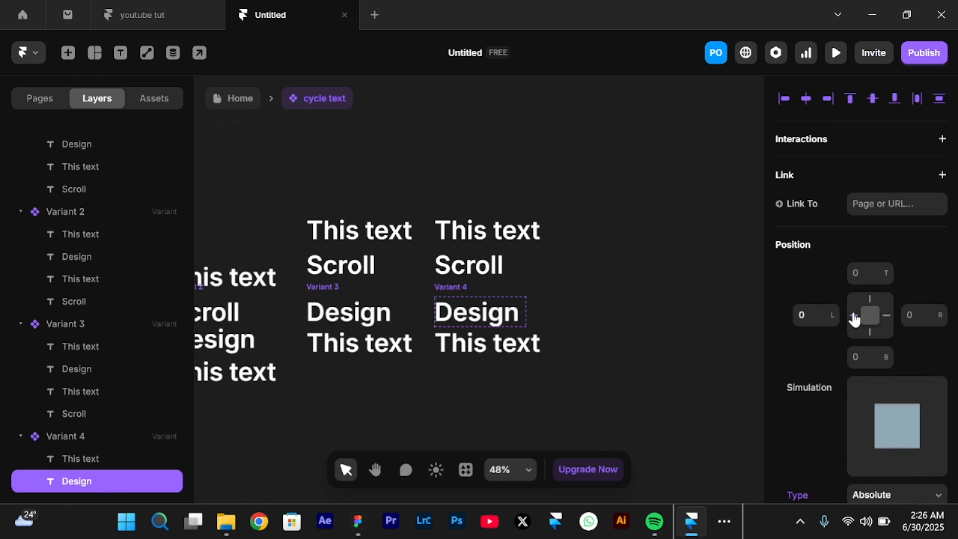
click(871, 340)
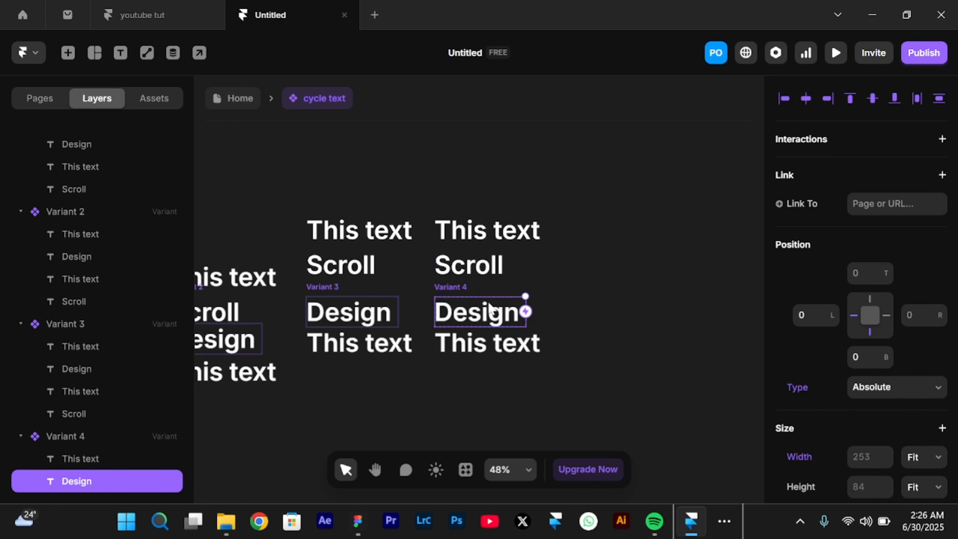
key(Escape)
- Move the Design, Scroll and first texts of Variant 4 up together, clear above the variant's frame
click(495, 312)
shift+click(482, 263)
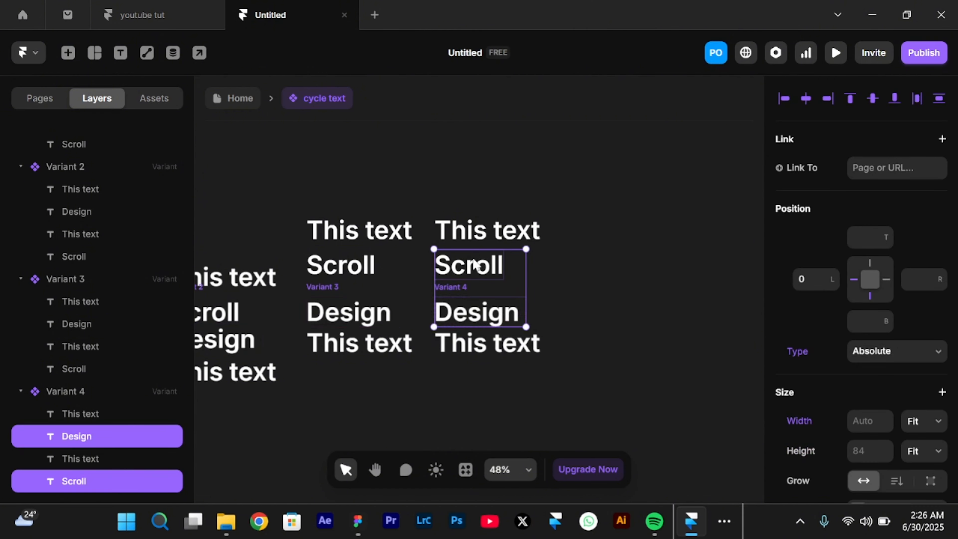
shift+click(472, 234)
key(shift+Up)
key(shift+Up)
key(shift+Up)
key(shift+Up)
key(shift+Up)
key(shift+Up)
key(shift+Up)
key(shift+Up)
key(shift+Up)
key(shift+Up)
key(shift+Up)
key(shift+Up)
key(shift+Up)
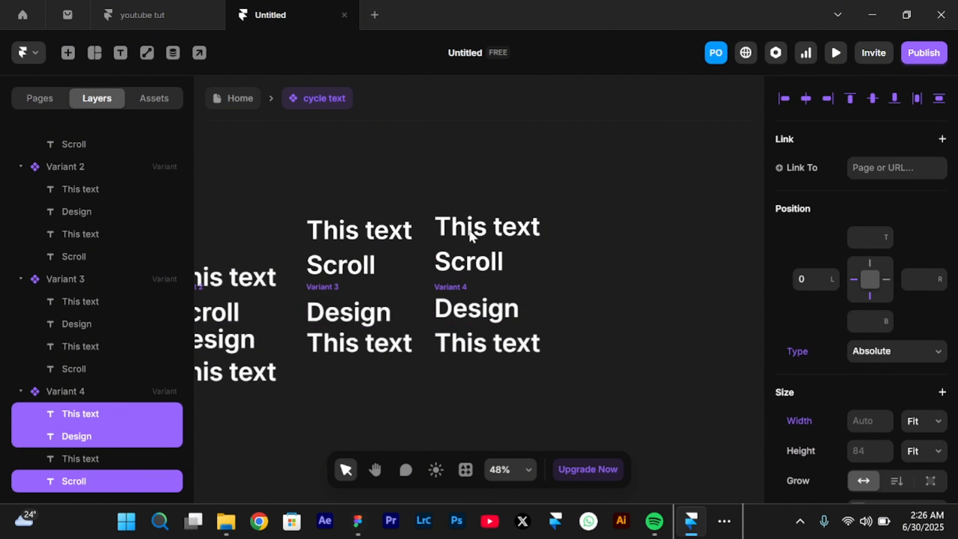
key(shift+Up)
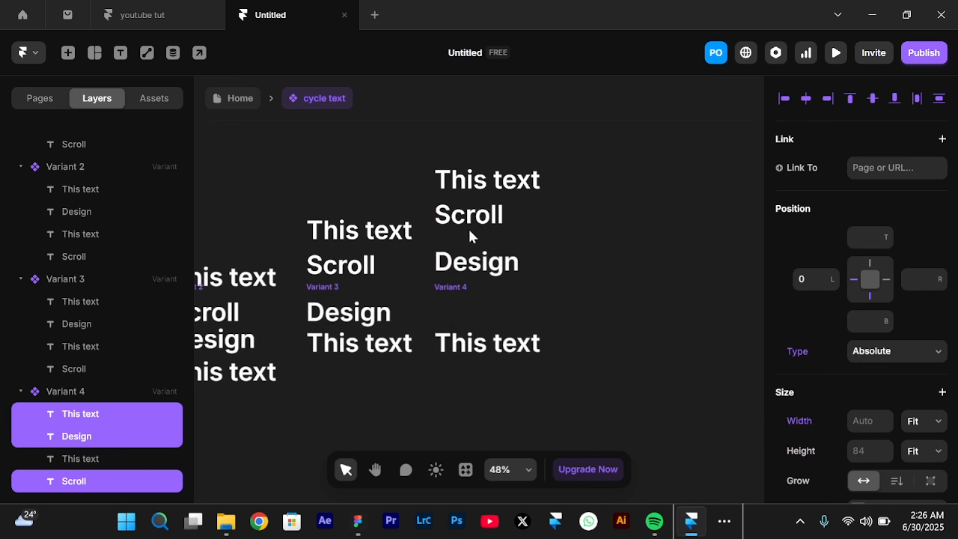
- Set the position type of the last text in Variant 4 to Relative
click(504, 346)
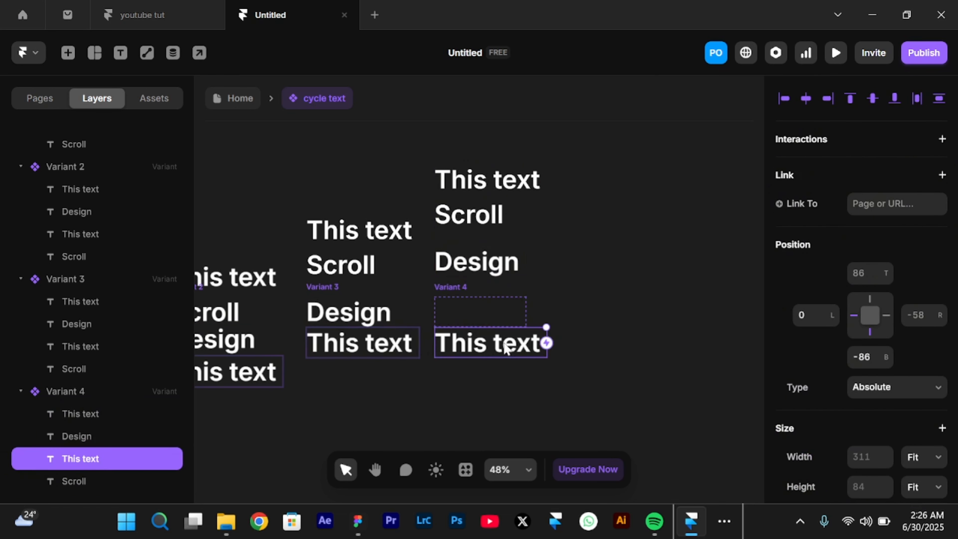
click(919, 389)
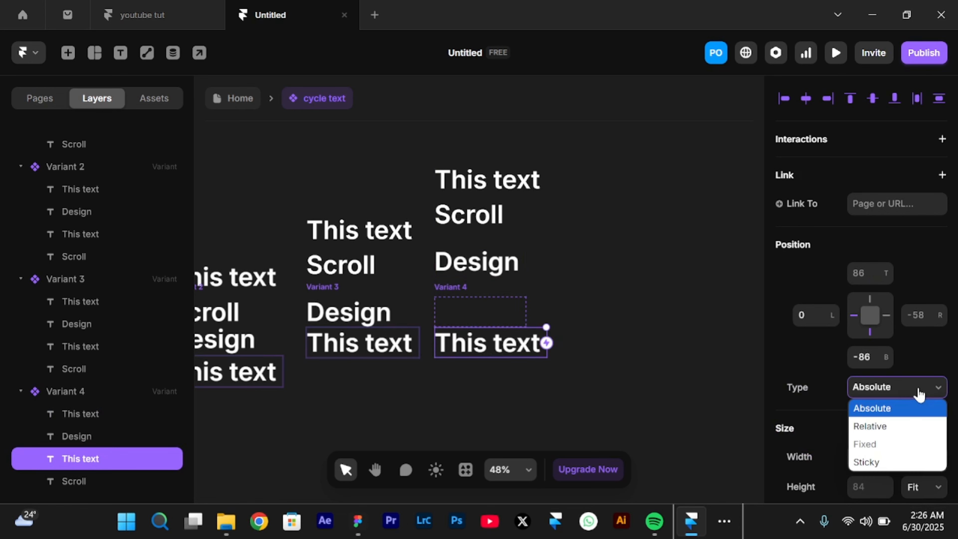
click(903, 427)
scroll(453, 362, left, 5)
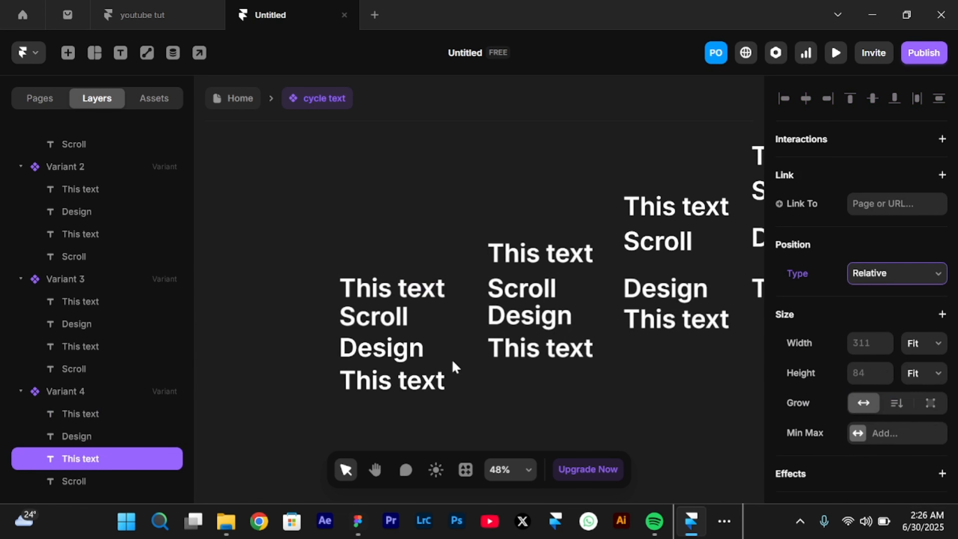
scroll(452, 362, right, 2)
scroll(453, 362, down, 1)
click(302, 197)
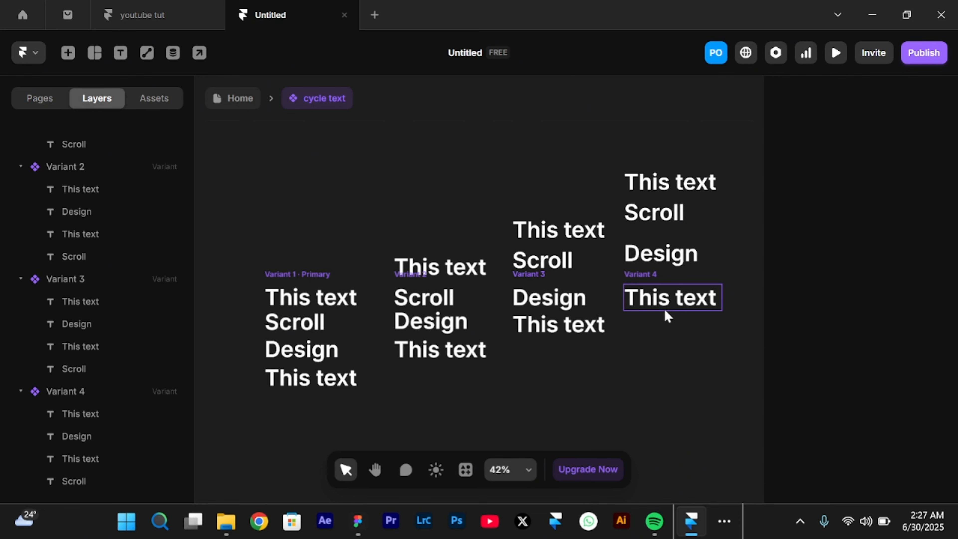
- Connect Variant 1 to Variant 2 with an Appear interaction that has a 0.5 s delay
scroll(641, 309, down, 2)
click(309, 223)
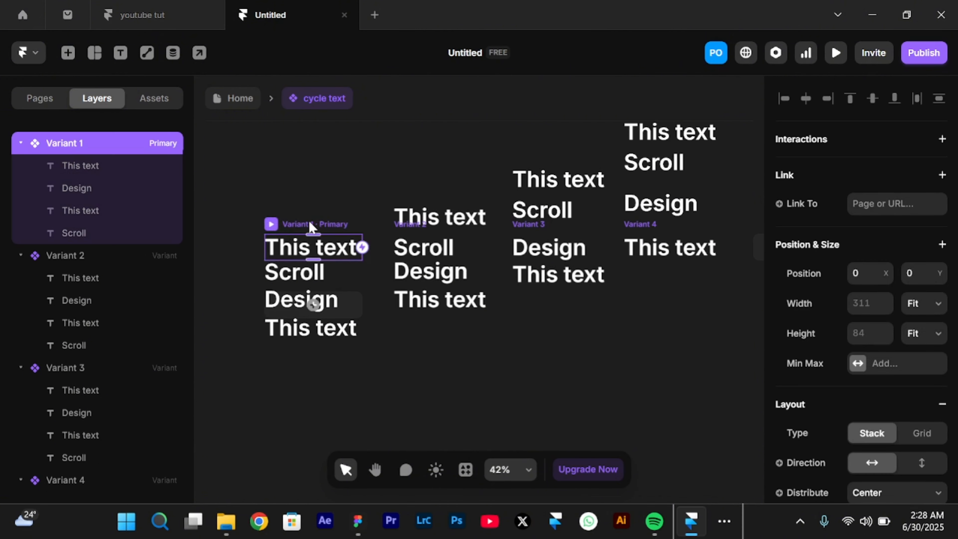
drag(404, 248, 438, 250)
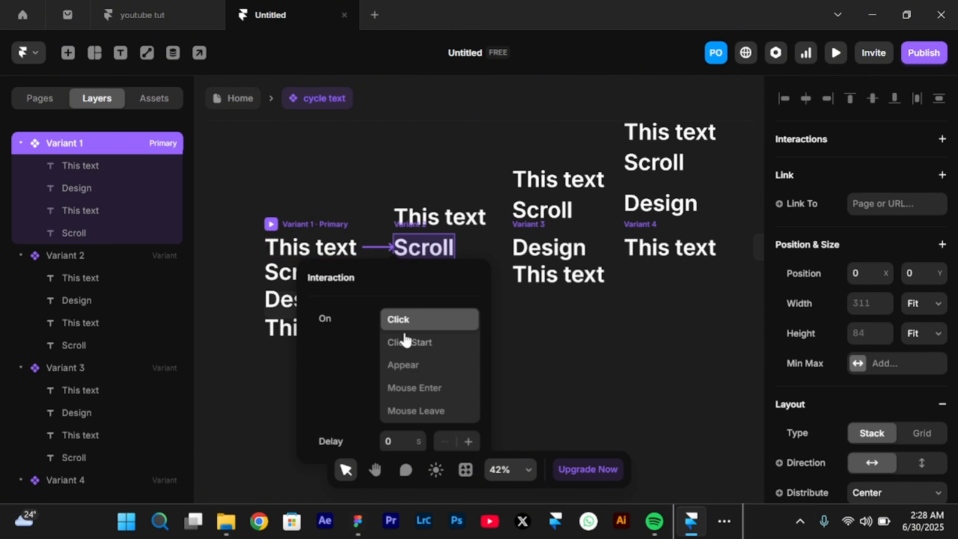
click(415, 366)
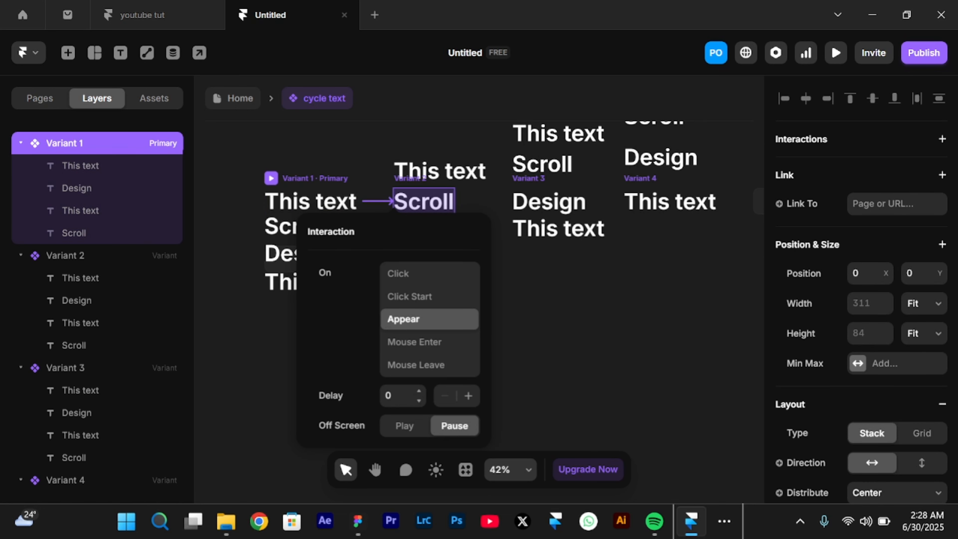
click(403, 395)
text(.5)
key(Return)
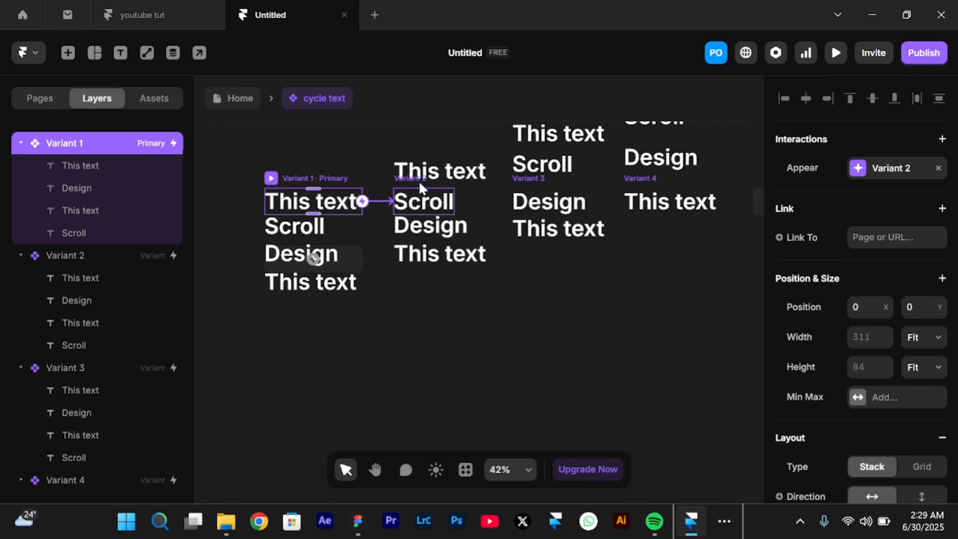
- Remove the inherited Appear interaction to Variant 2 from both Variant 3 and Variant 4
click(401, 181)
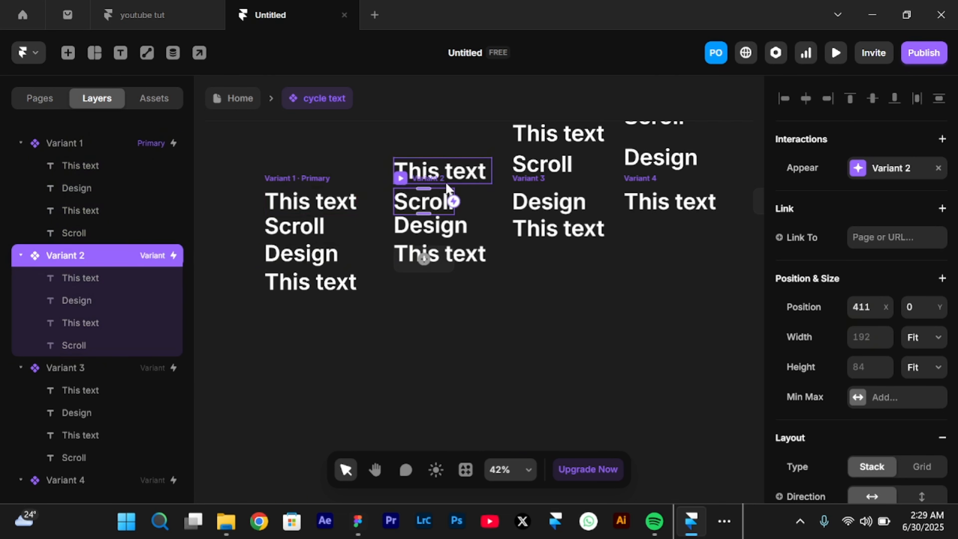
click(521, 187)
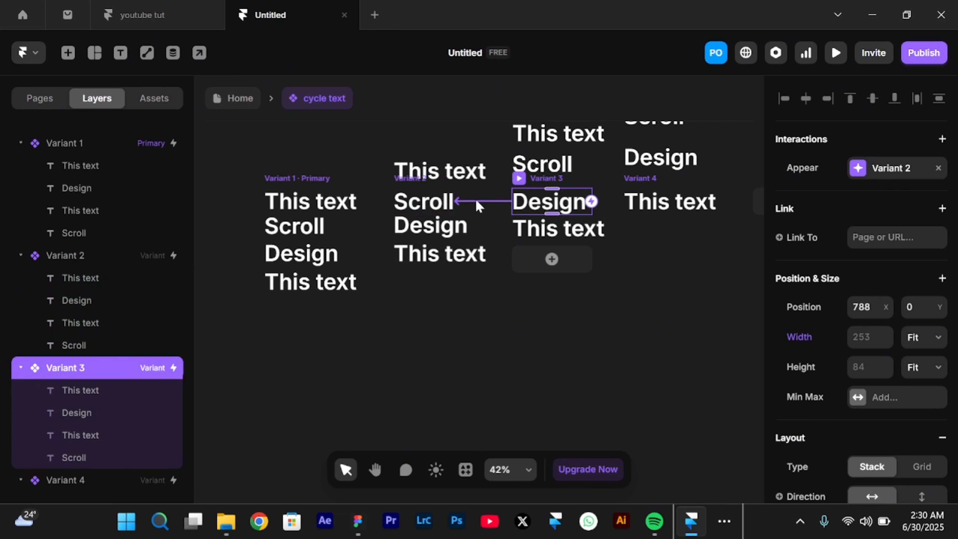
click(937, 170)
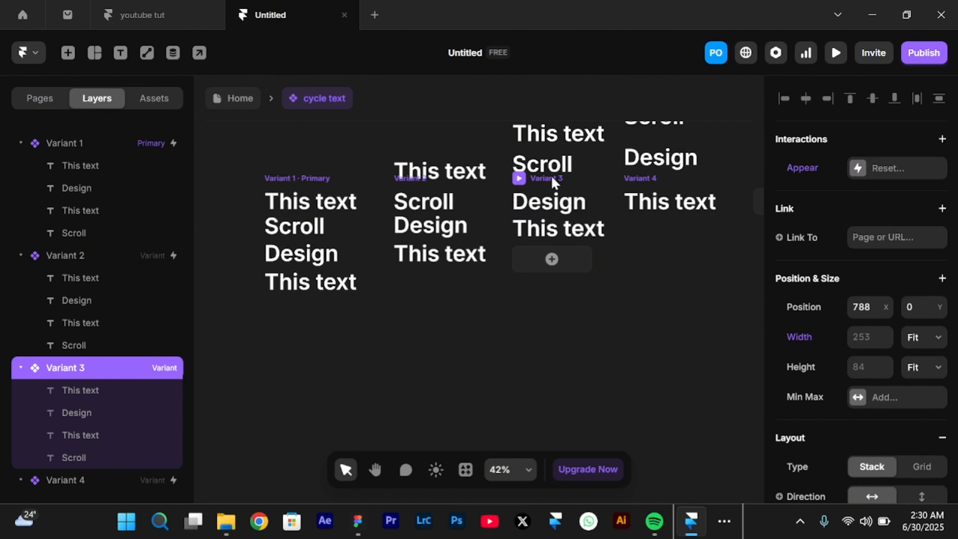
click(654, 179)
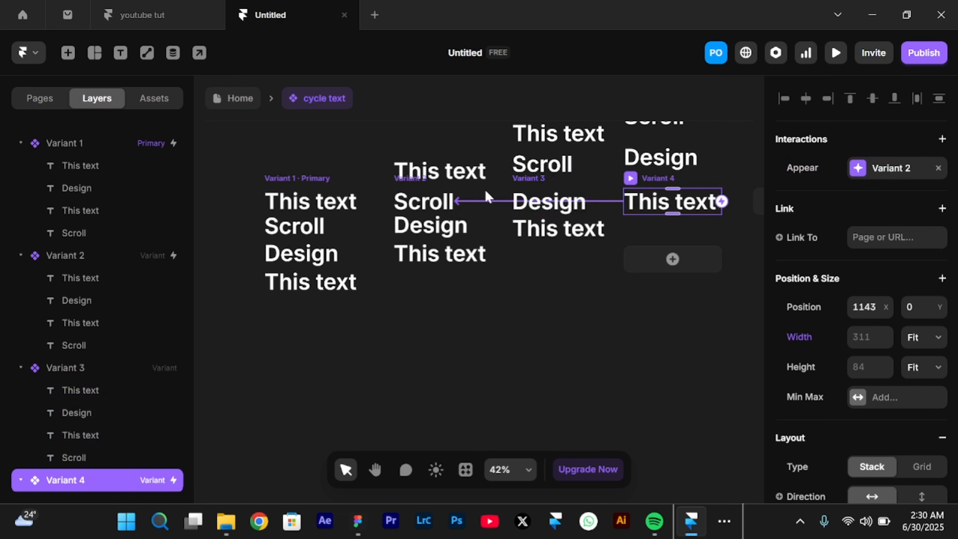
click(939, 169)
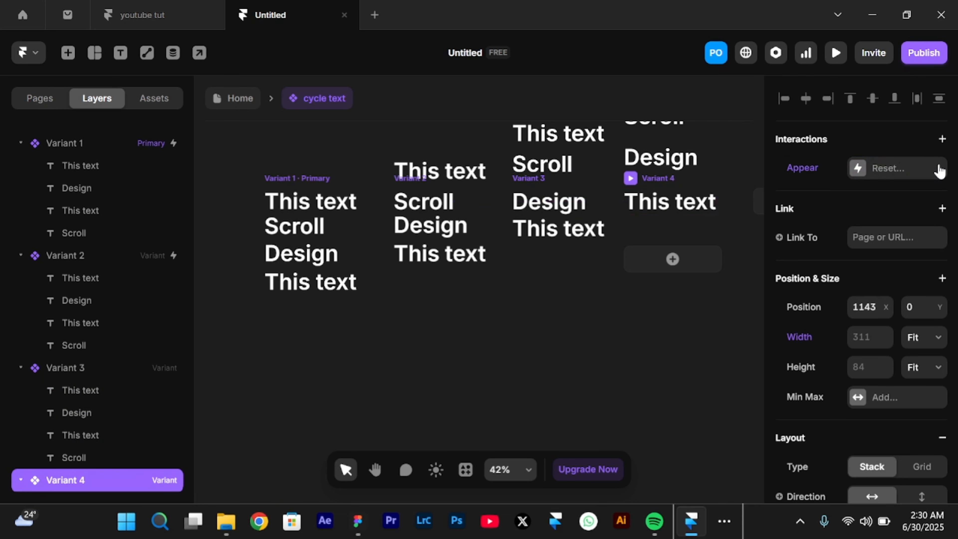
- Connect Variant 2 to Variant 3 with an Appear interaction
click(411, 180)
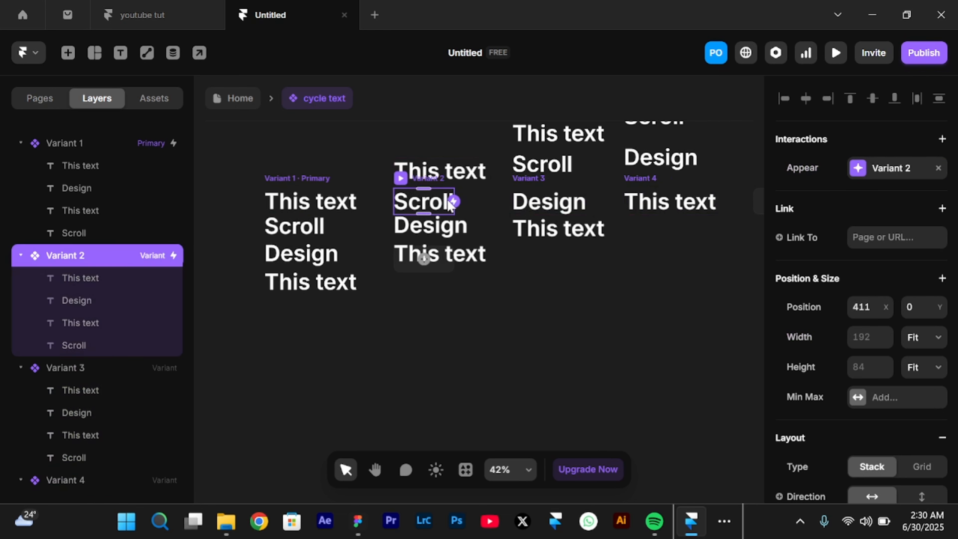
drag(456, 200, 538, 209)
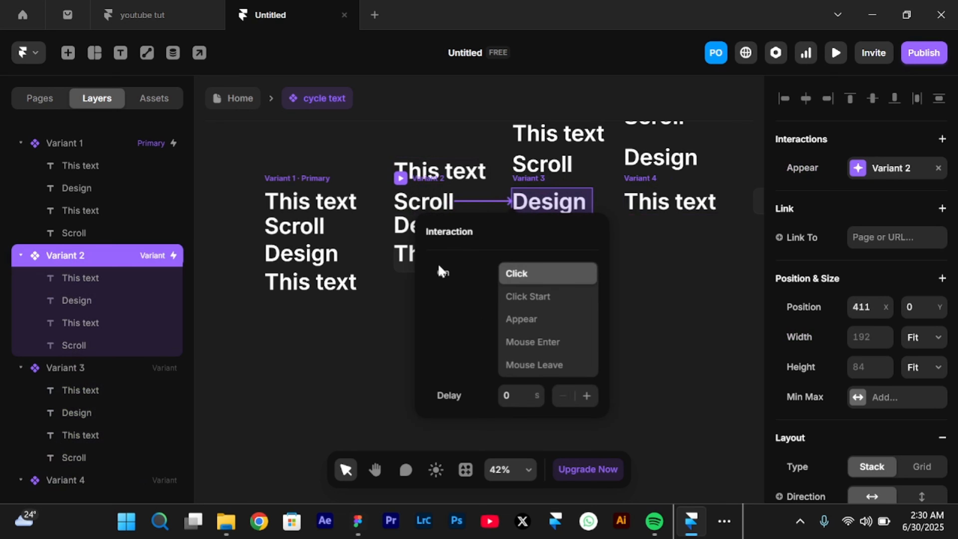
click(521, 319)
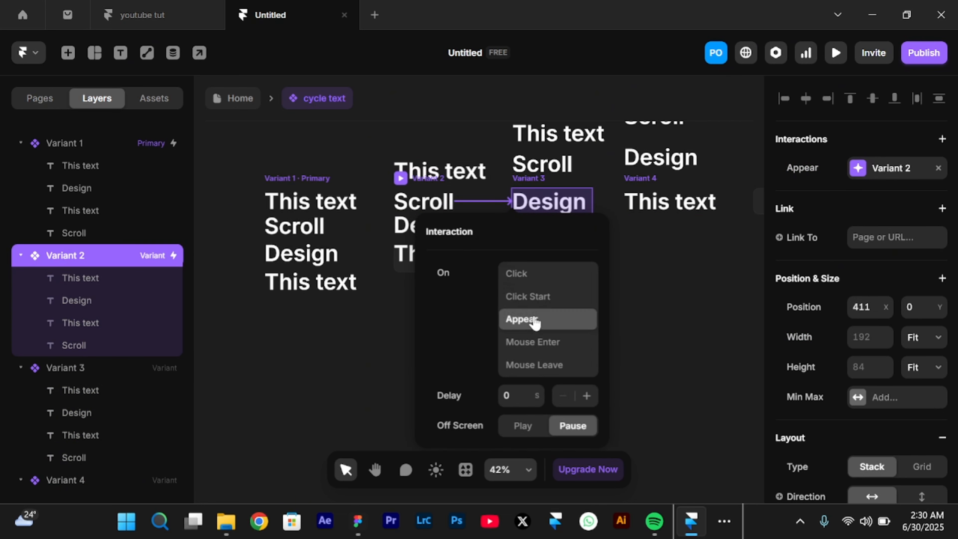
click(513, 396)
click(673, 319)
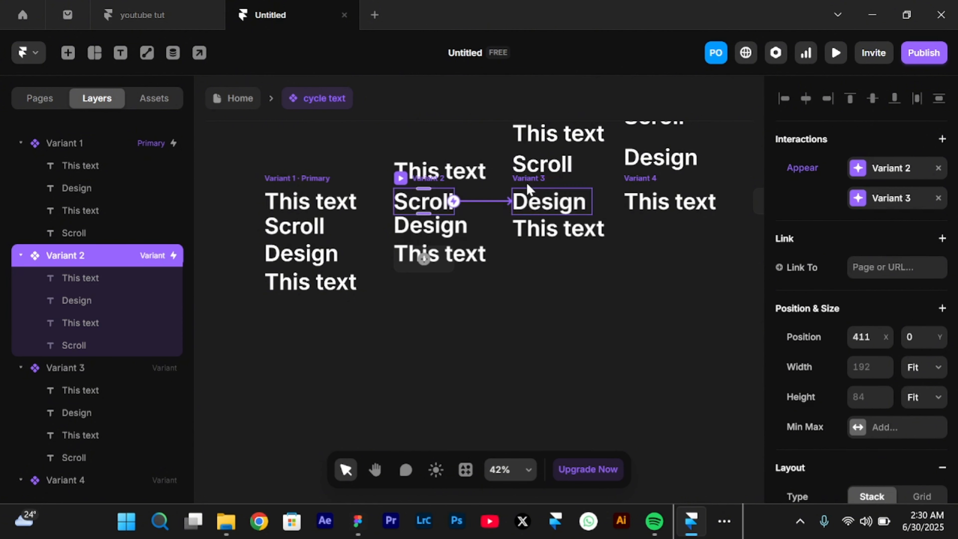
- Connect Variant 3 to Variant 4 with a delayed Appear interaction
click(553, 201)
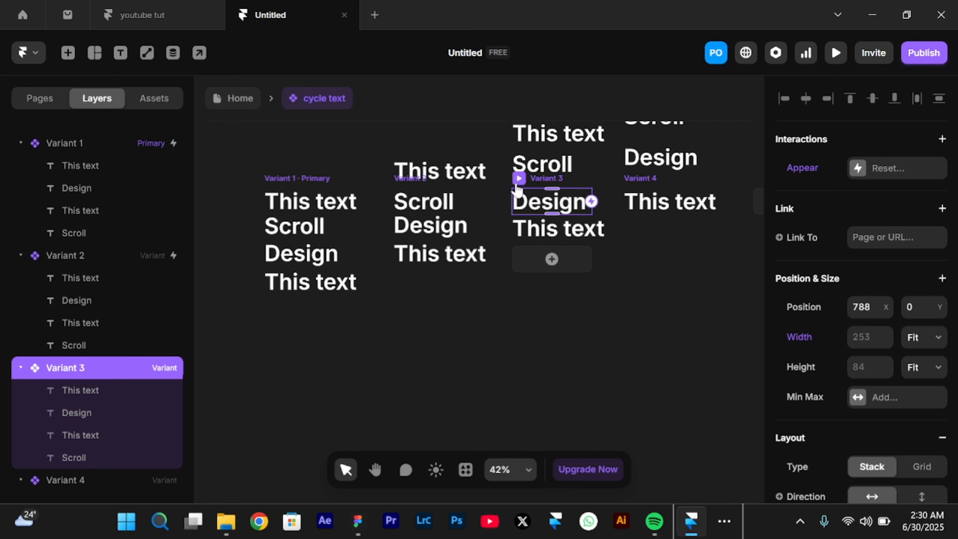
drag(592, 201, 661, 206)
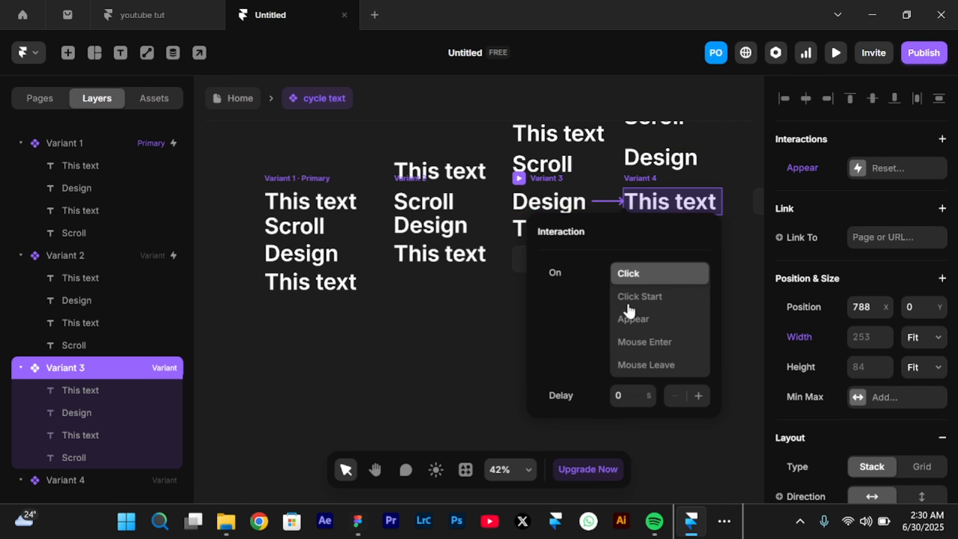
click(634, 319)
click(625, 396)
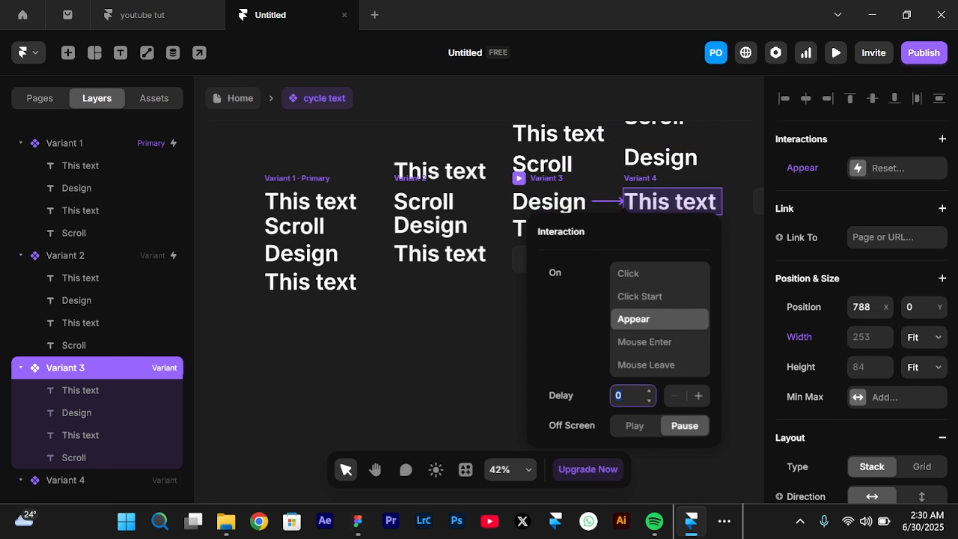
click(472, 368)
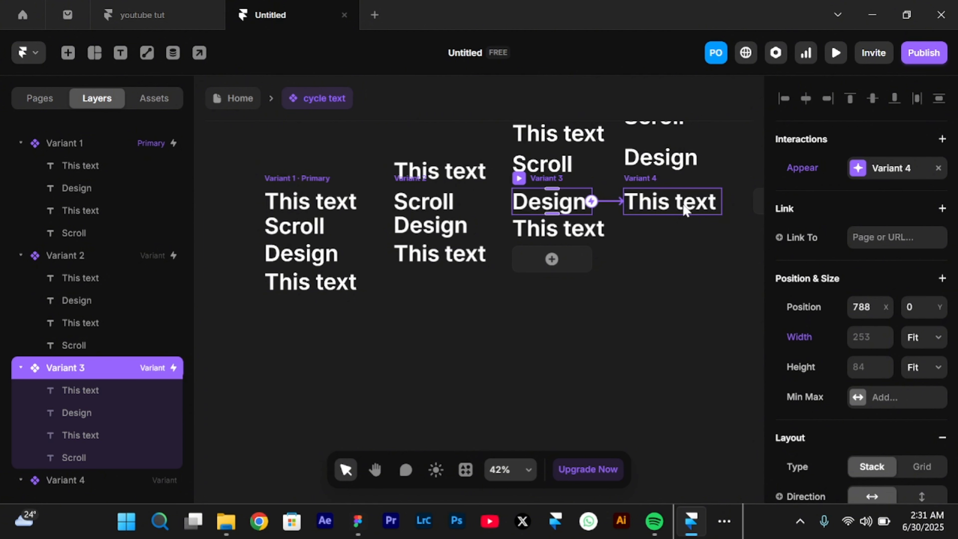
- Connect Variant 4 back to Variant 1 with an Appear interaction that has a 0.5 s delay
click(632, 179)
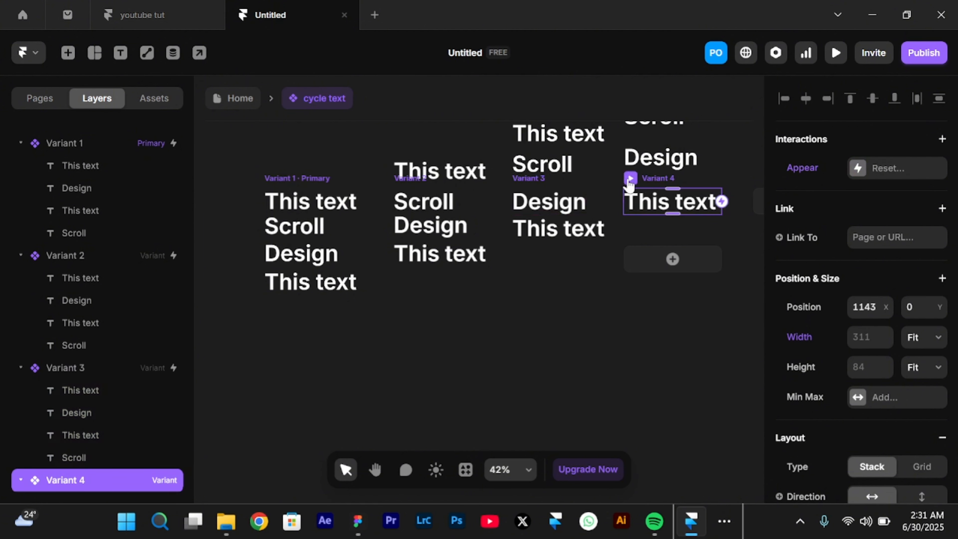
drag(722, 201, 334, 211)
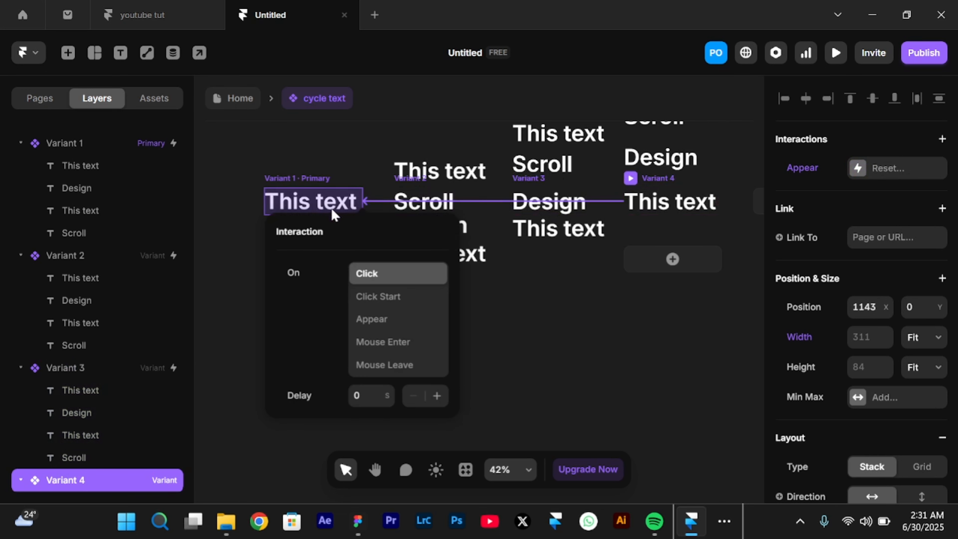
click(380, 320)
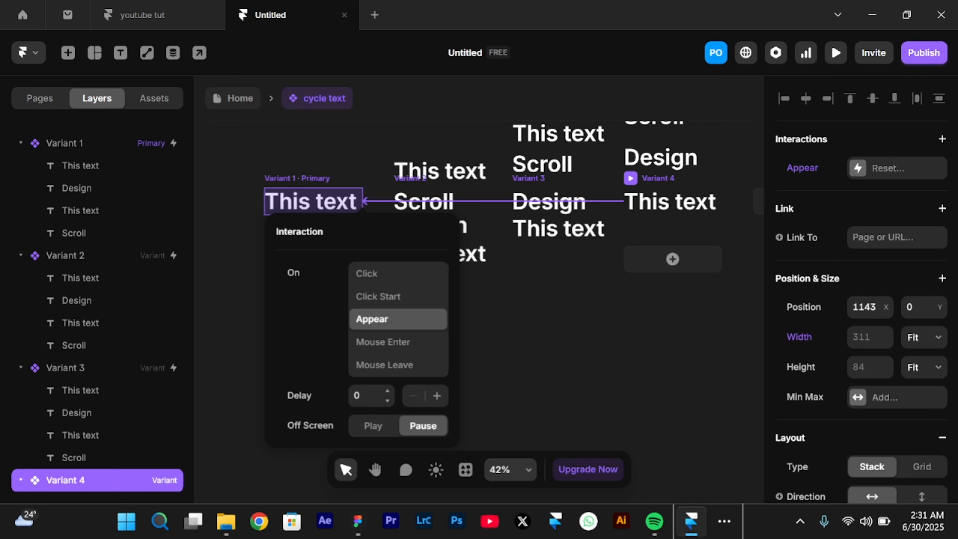
click(367, 396)
text(0.5)
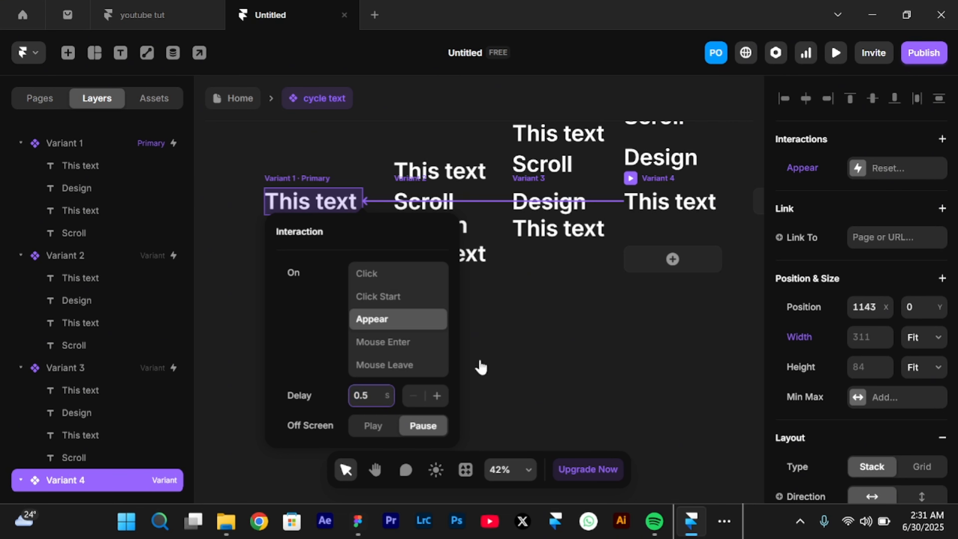
click(561, 374)
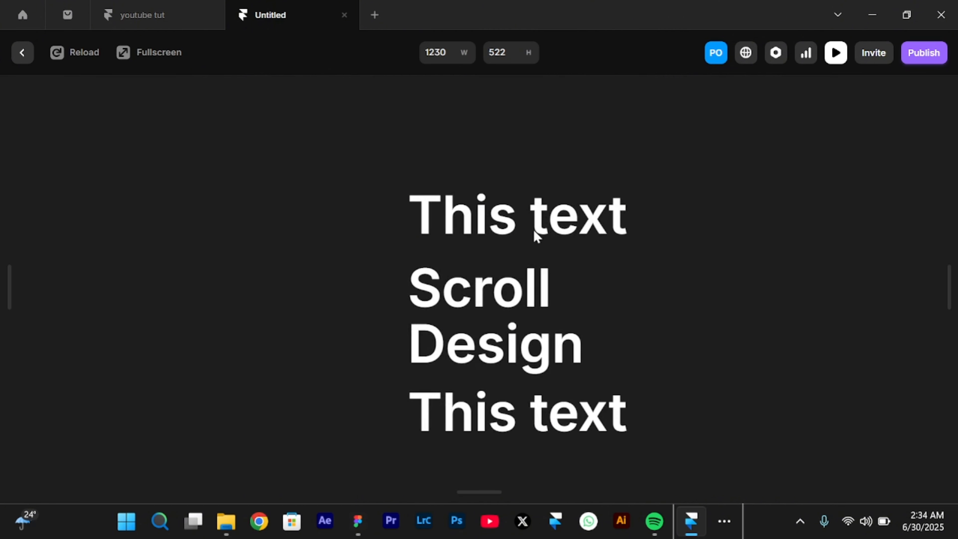
- Leave the component preview and set the overflow of the primary Variant 1 to Hidden
scroll(535, 237, down, 3)
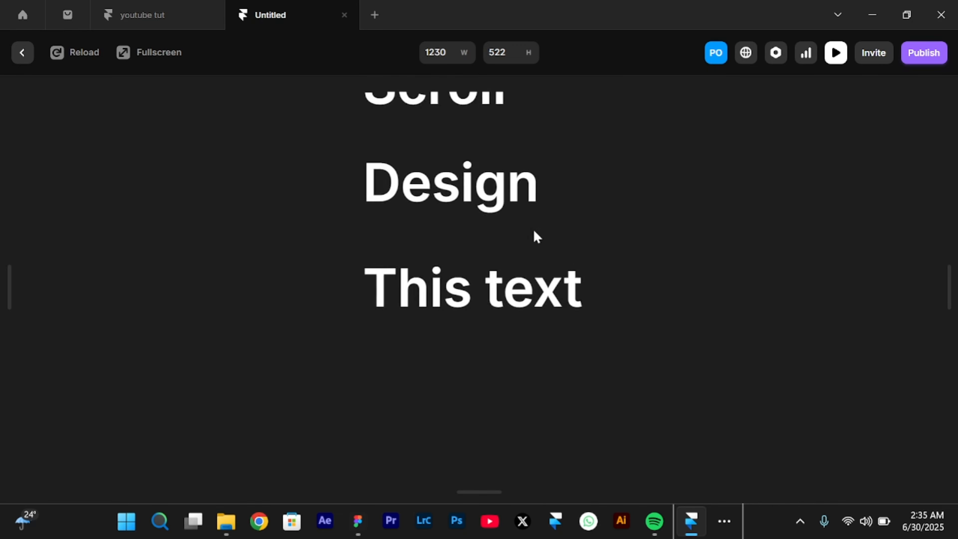
click(22, 53)
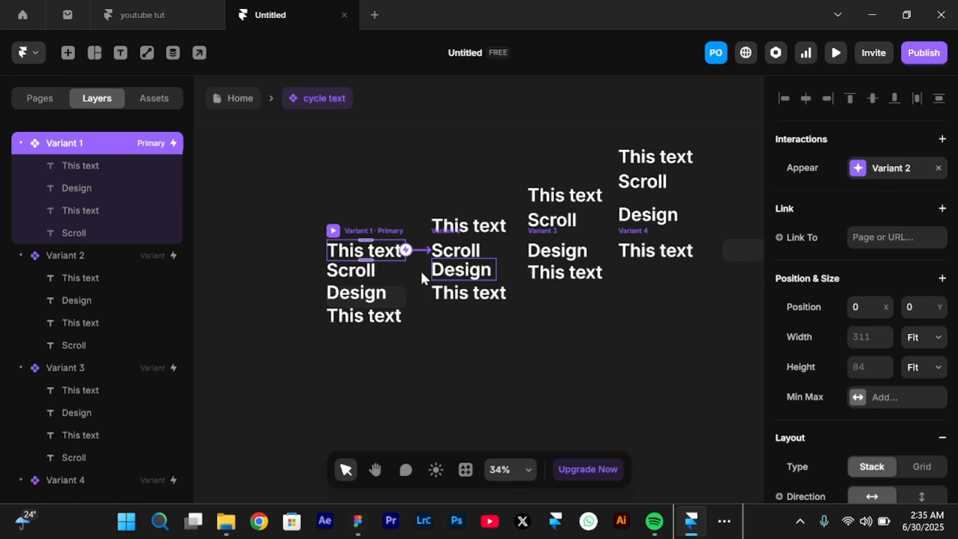
scroll(398, 294, up, 3)
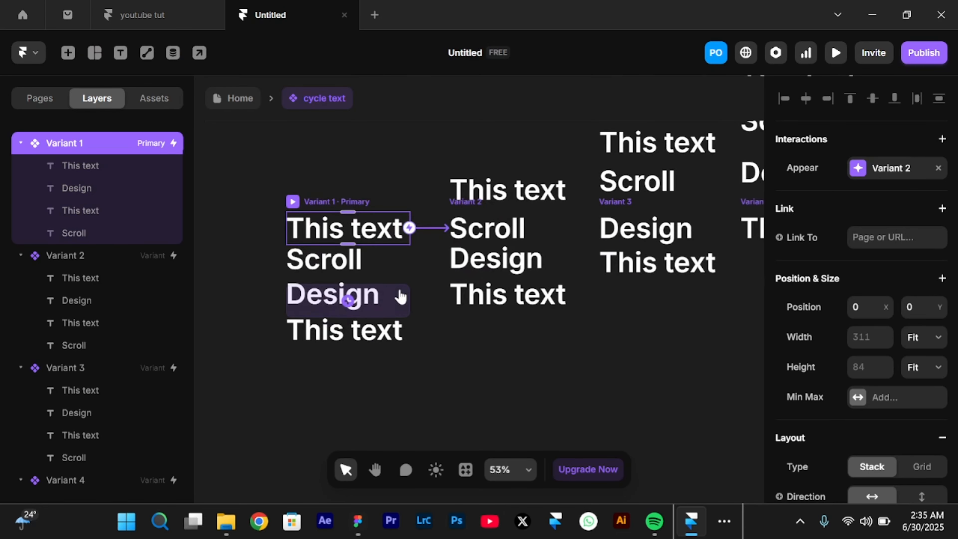
scroll(315, 286, down, 2)
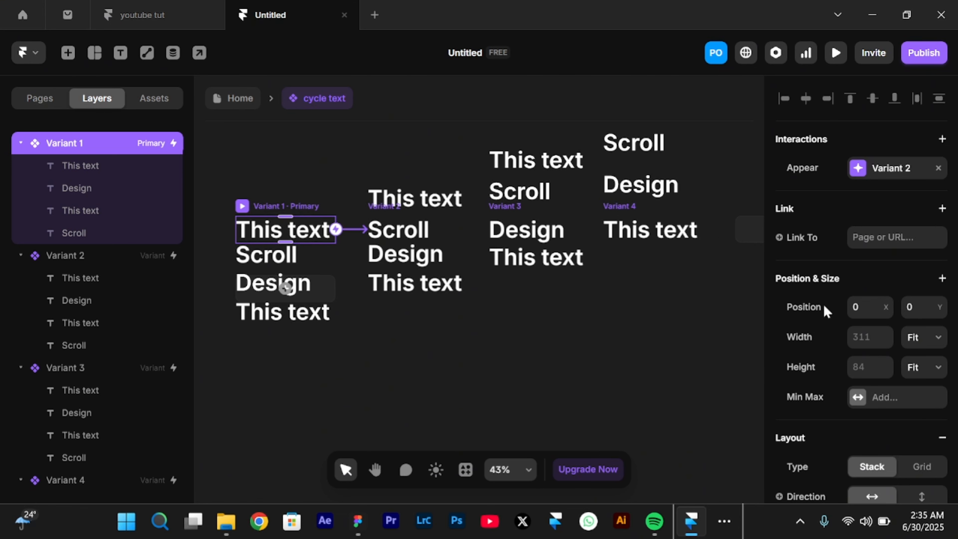
scroll(829, 321, down, 15)
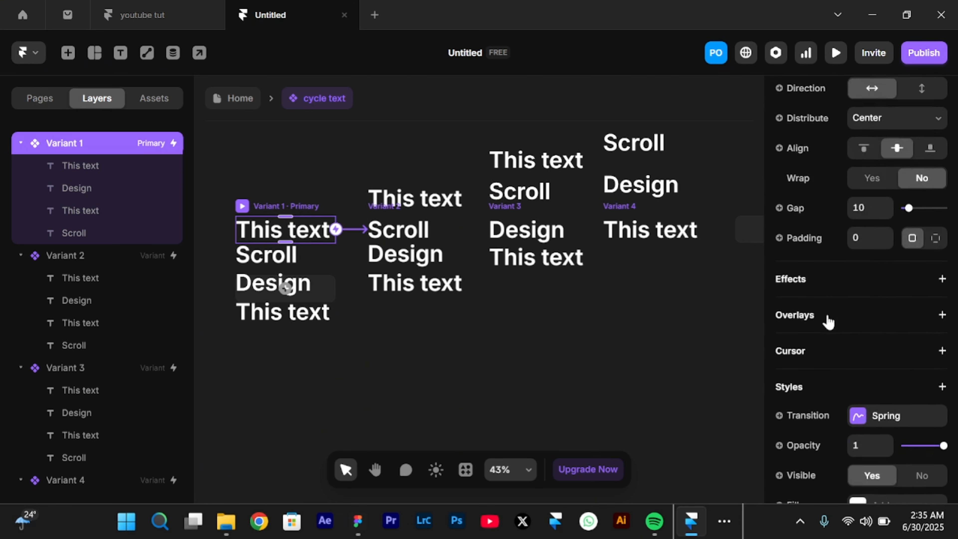
scroll(827, 321, down, 3)
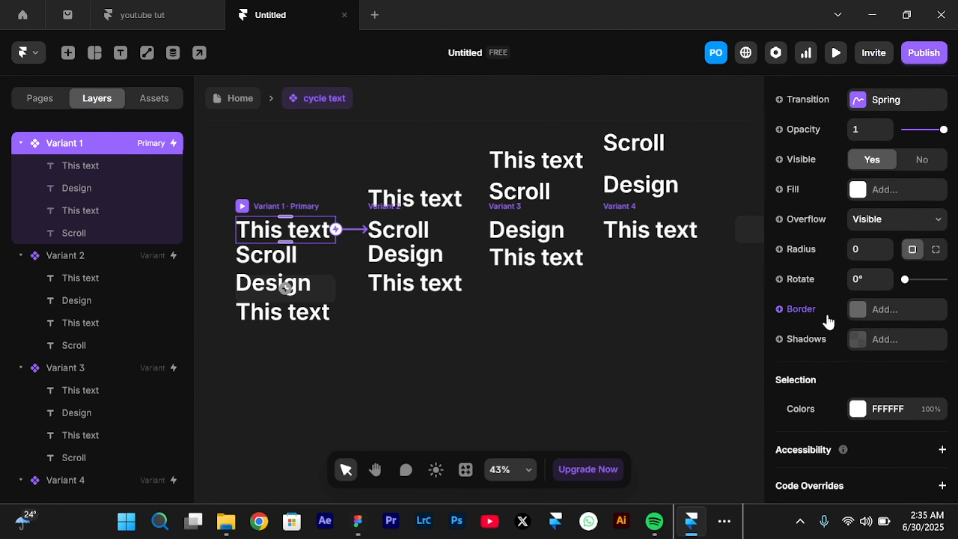
click(899, 223)
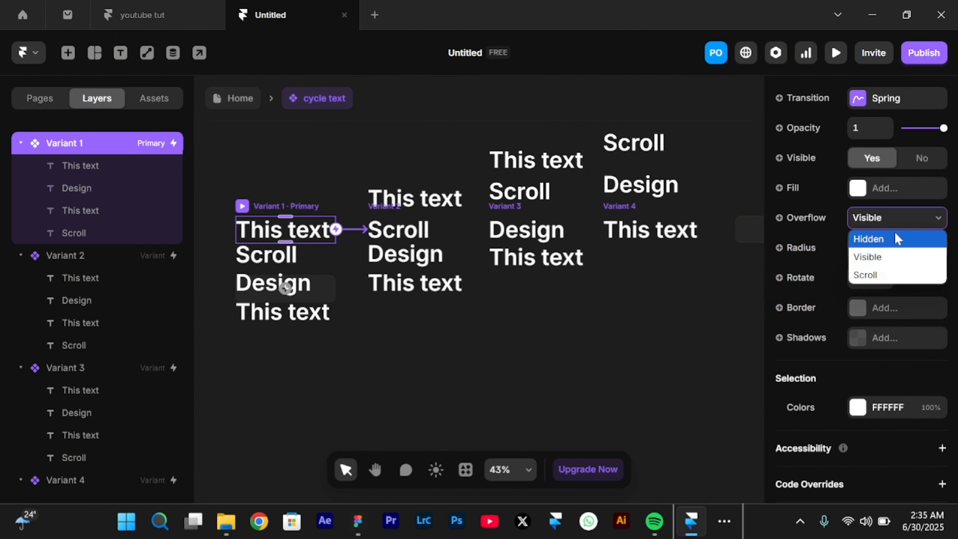
click(898, 238)
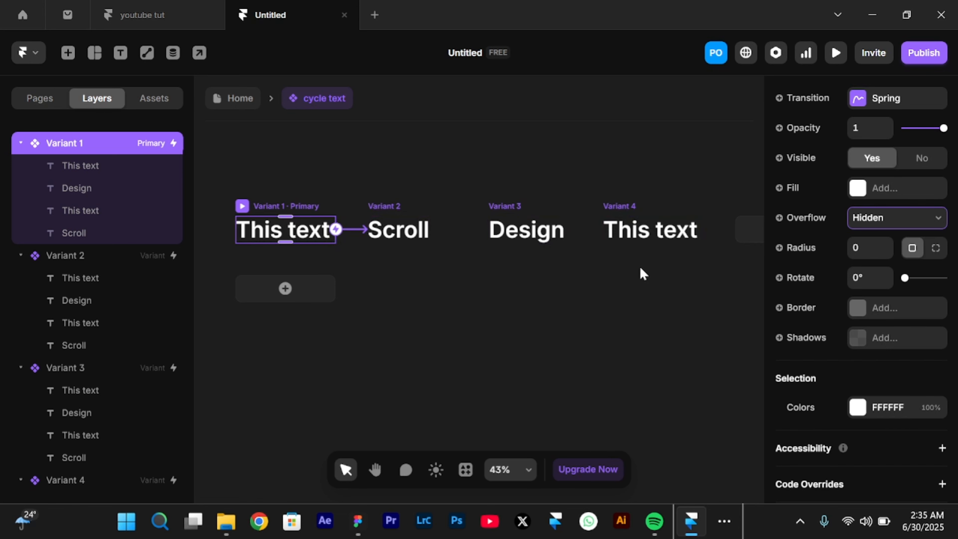
- Return to the Home page, preview the text animation there, and go back to the canvas
click(231, 102)
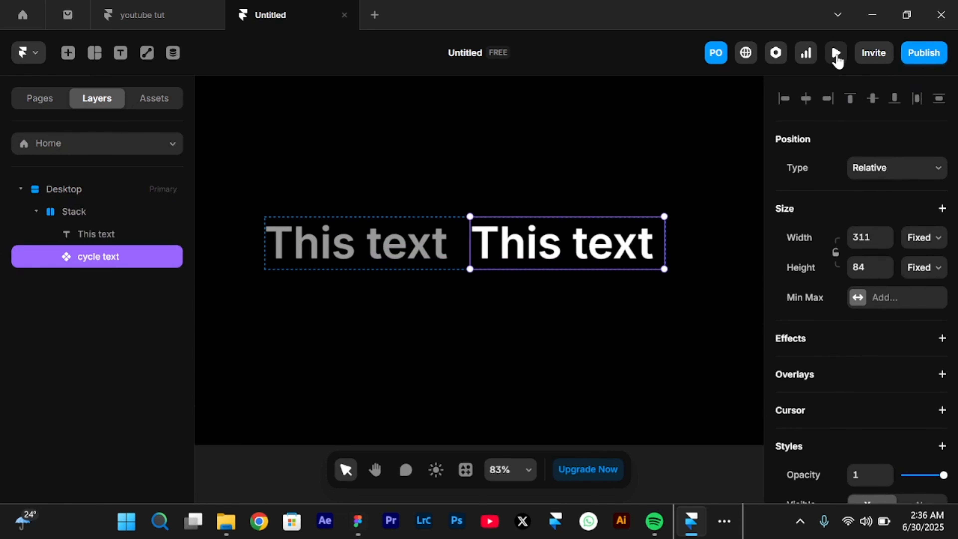
click(836, 54)
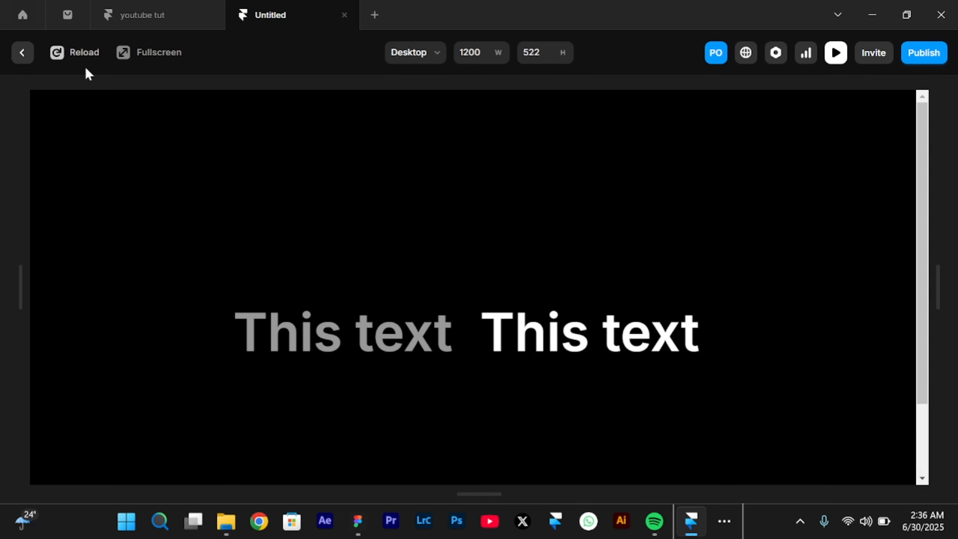
click(22, 52)
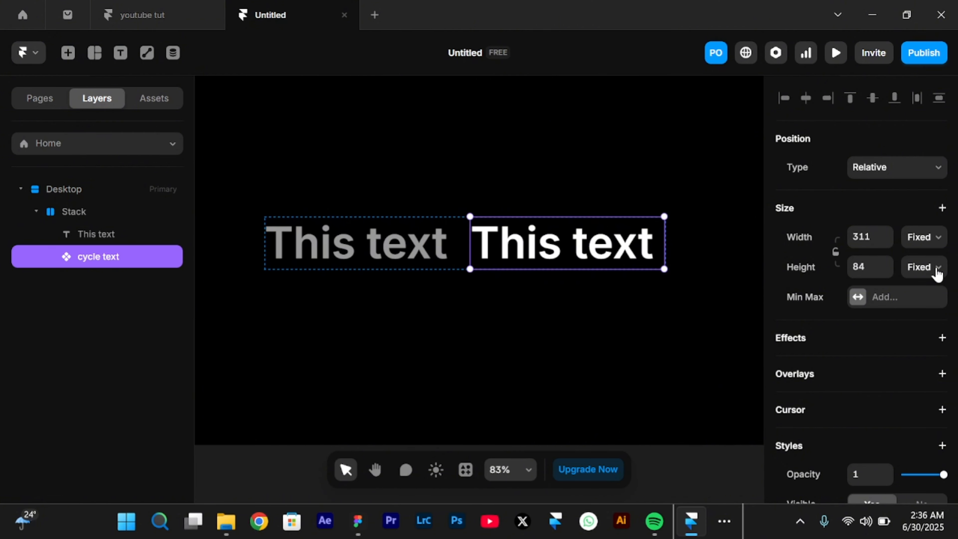
- Set both the width and height of the cycle text instance to Fit Content and check the page in preview
click(927, 242)
click(930, 313)
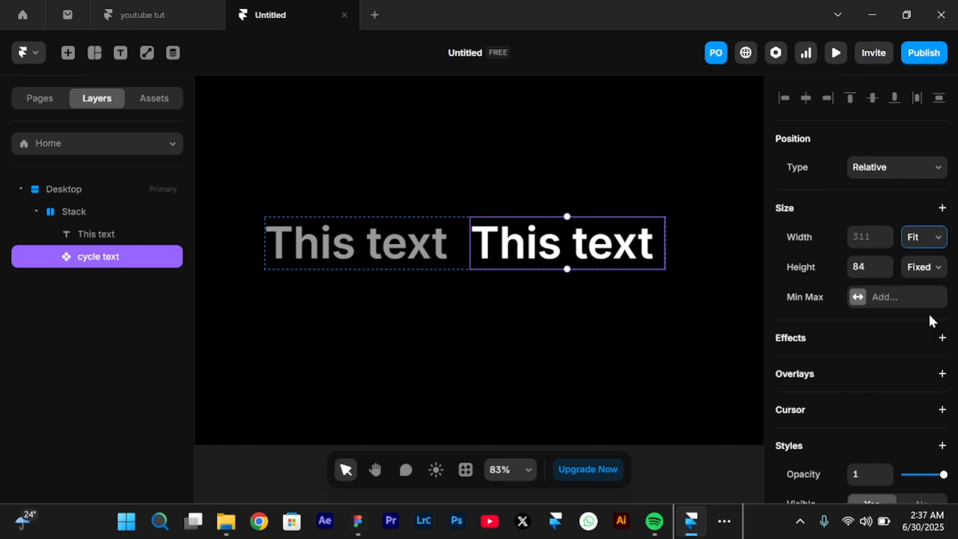
click(932, 266)
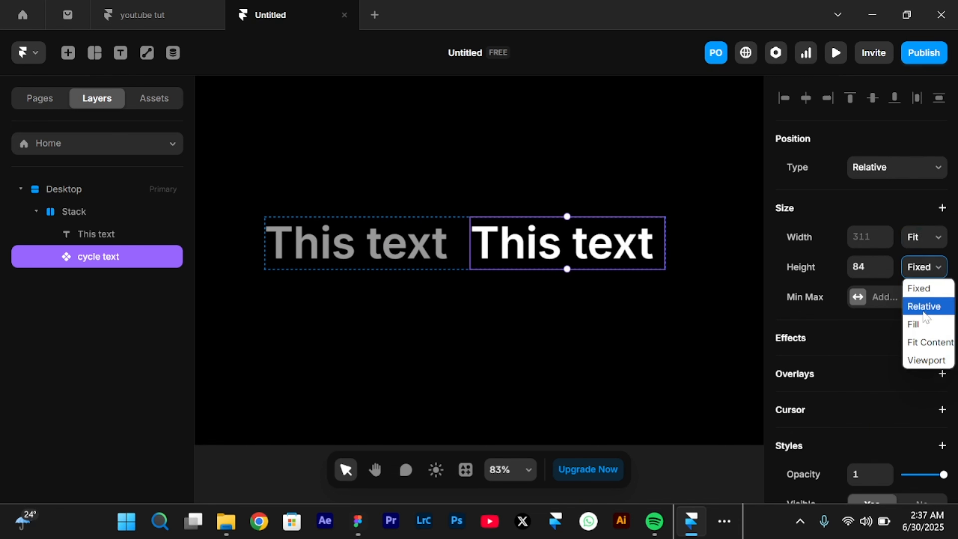
click(931, 341)
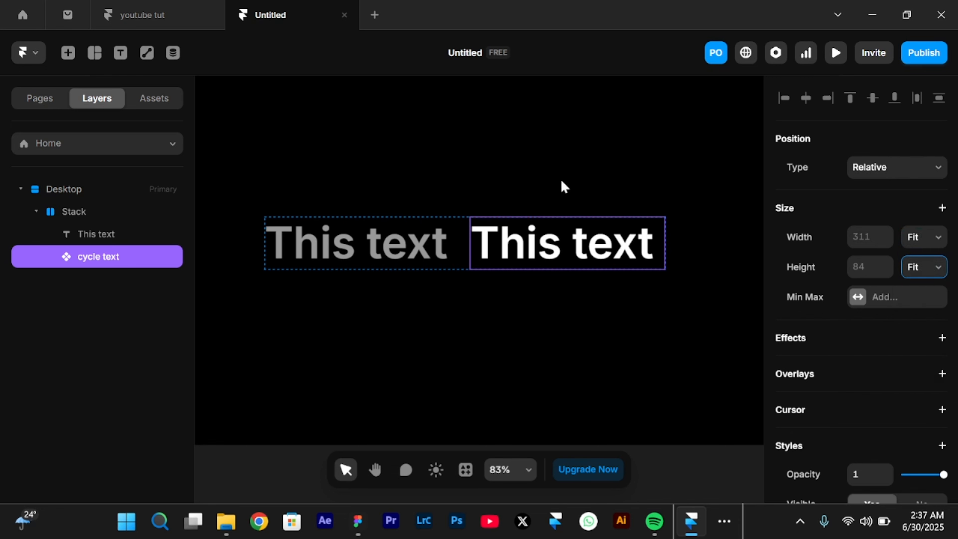
click(836, 53)
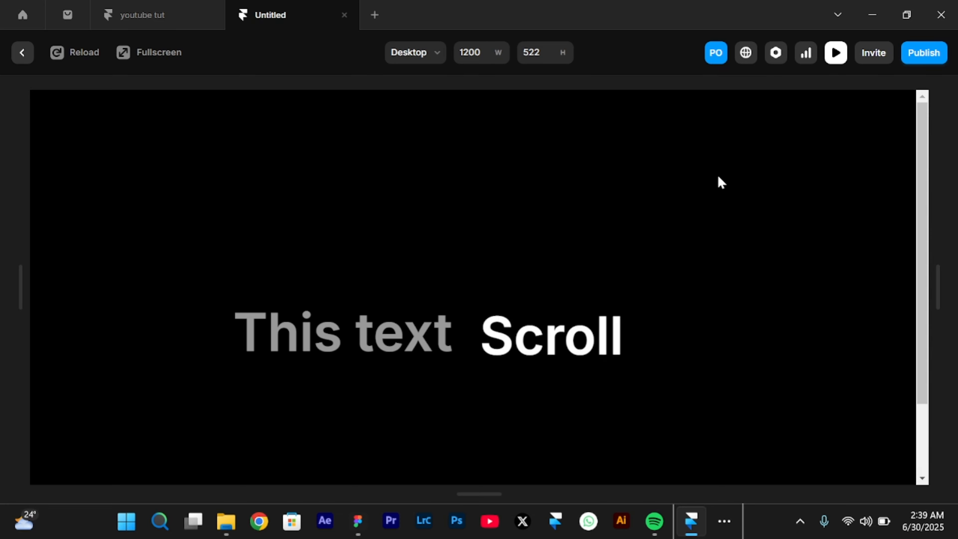
click(22, 53)
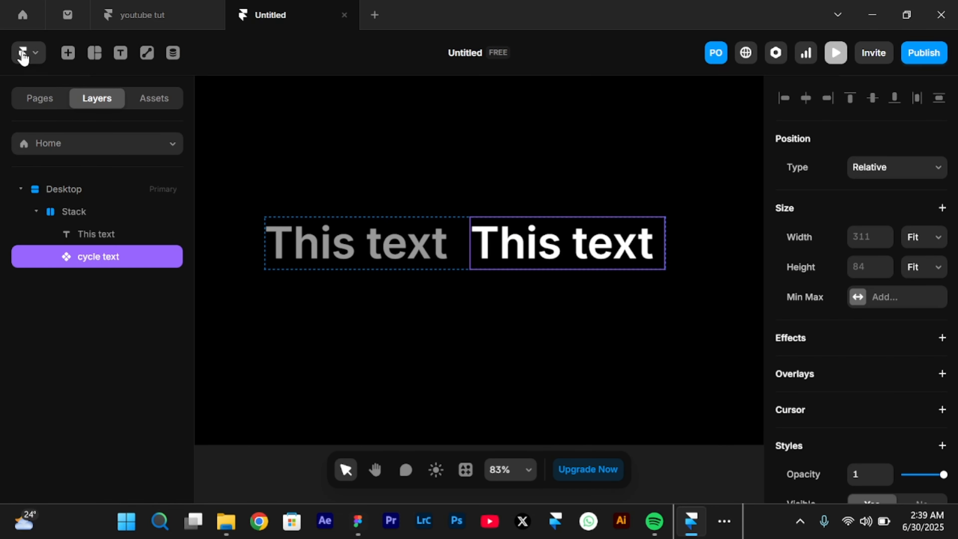
- Open the cycle text component and set the transition of Variant 1 to Instant
double_click(606, 238)
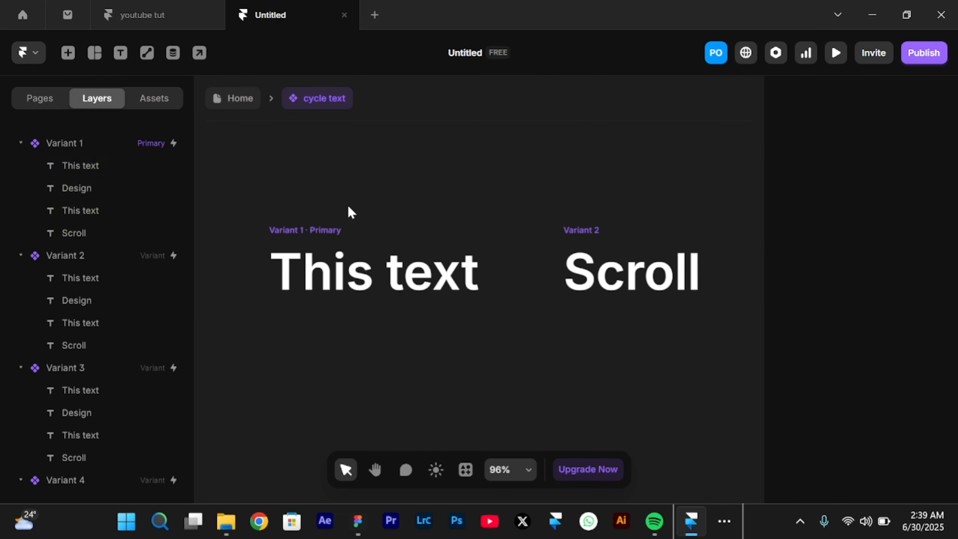
click(302, 226)
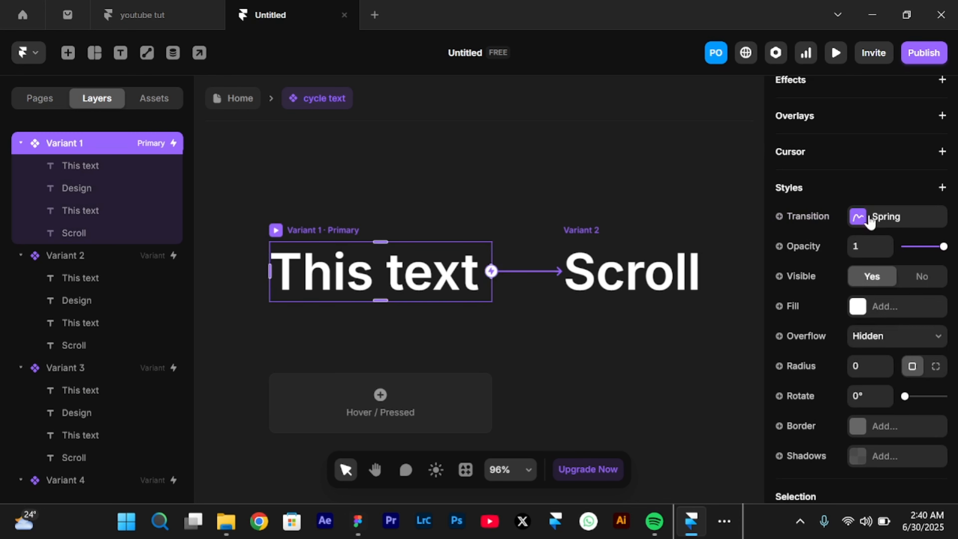
click(857, 219)
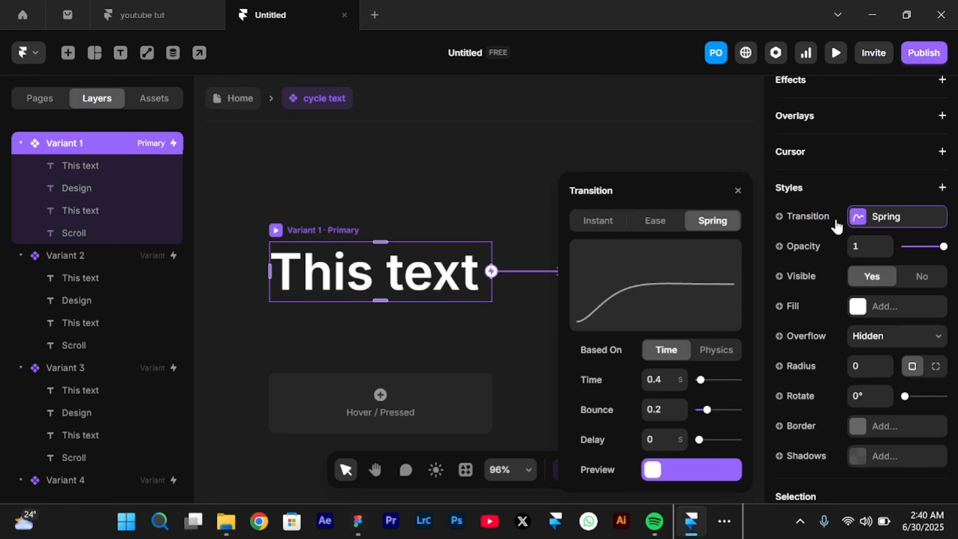
click(603, 223)
click(434, 324)
scroll(416, 285, down, 3)
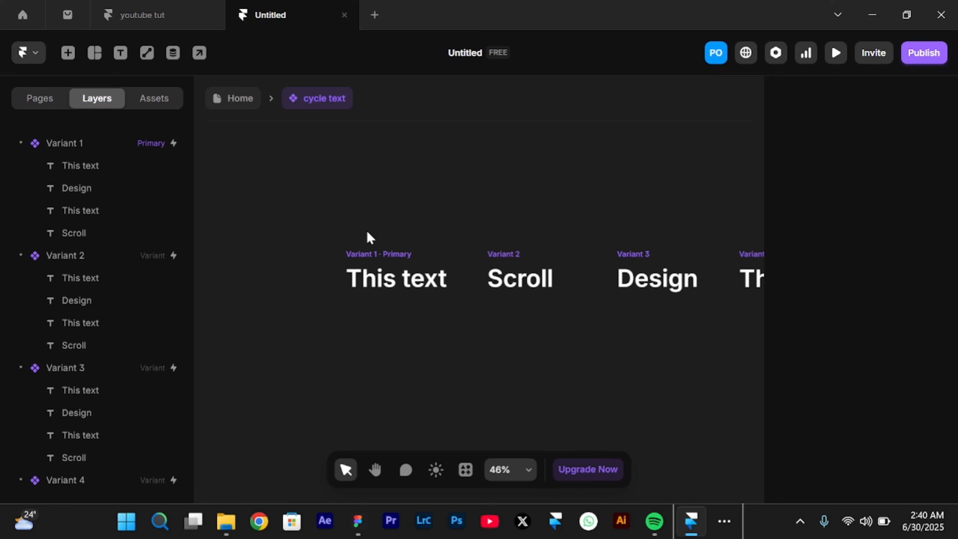
- Set the transition of Variants 2, 3 and 4 together to Spring
click(510, 262)
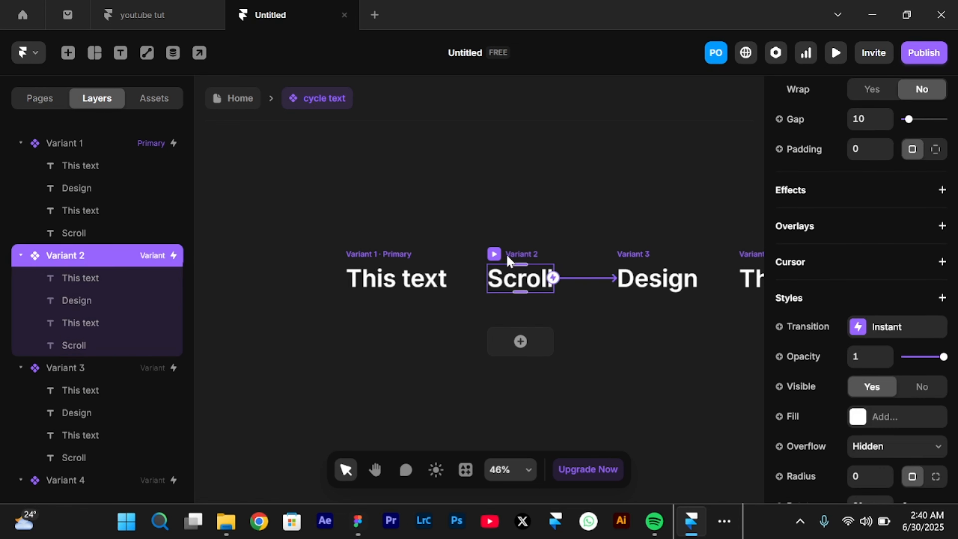
shift+click(659, 253)
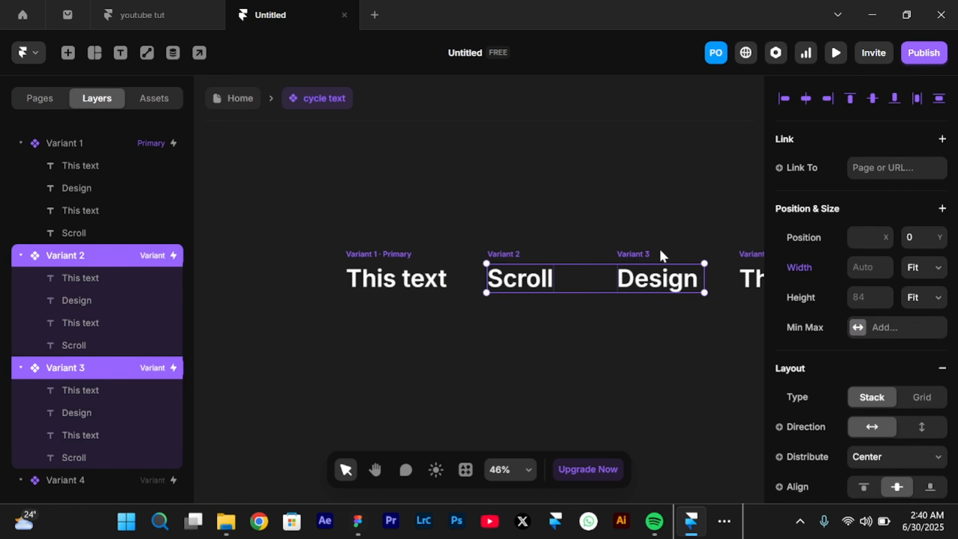
shift+click(662, 258)
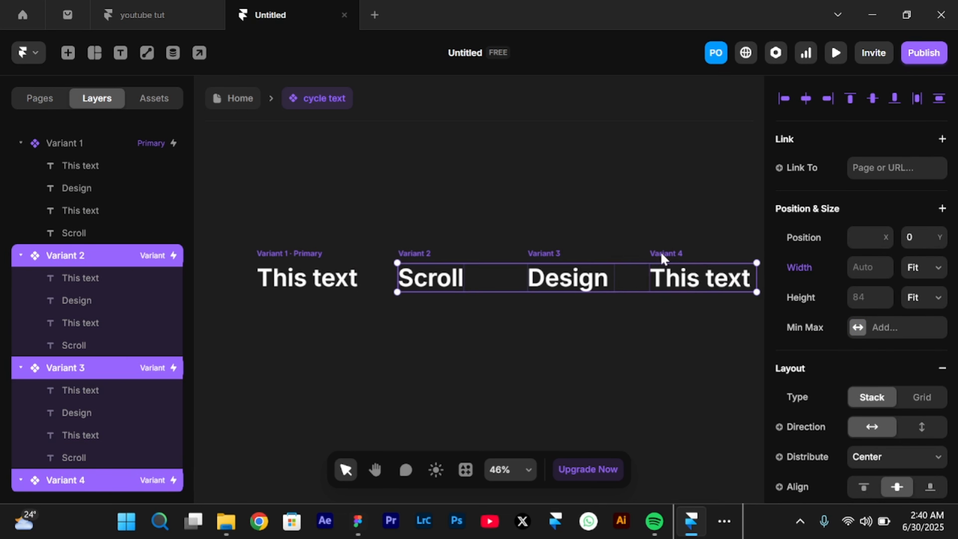
scroll(885, 389, down, 10)
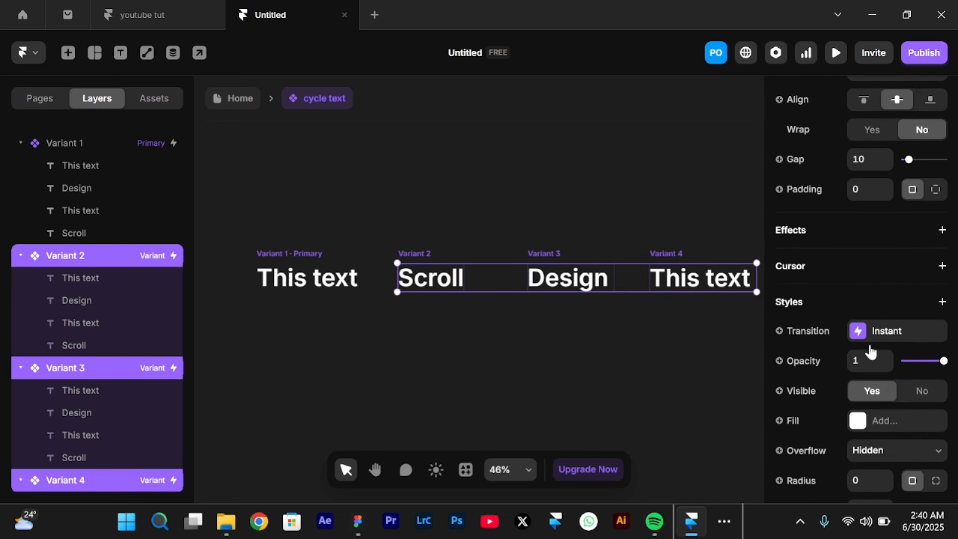
click(862, 336)
click(713, 361)
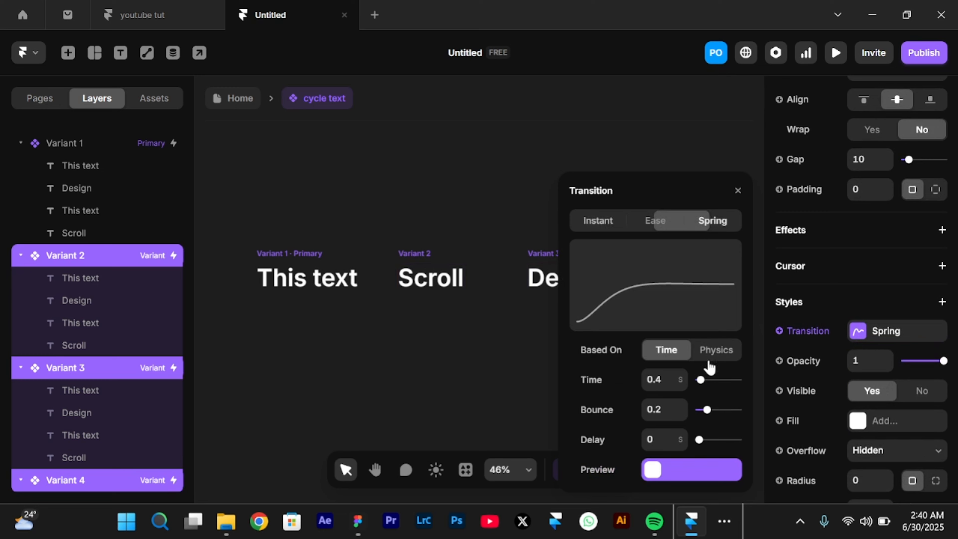
click(382, 155)
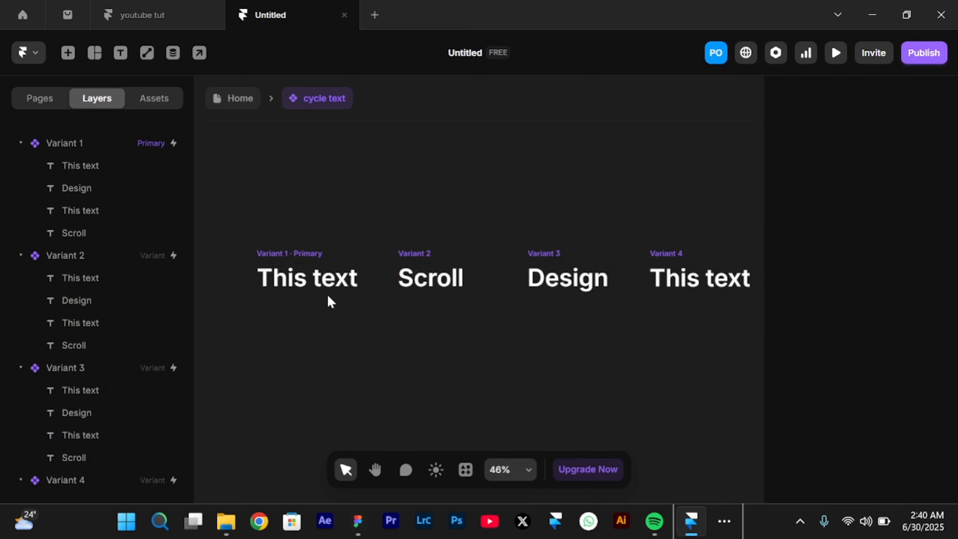
- Go back to the Home page and preview the text cycling with the changed transitions
click(231, 100)
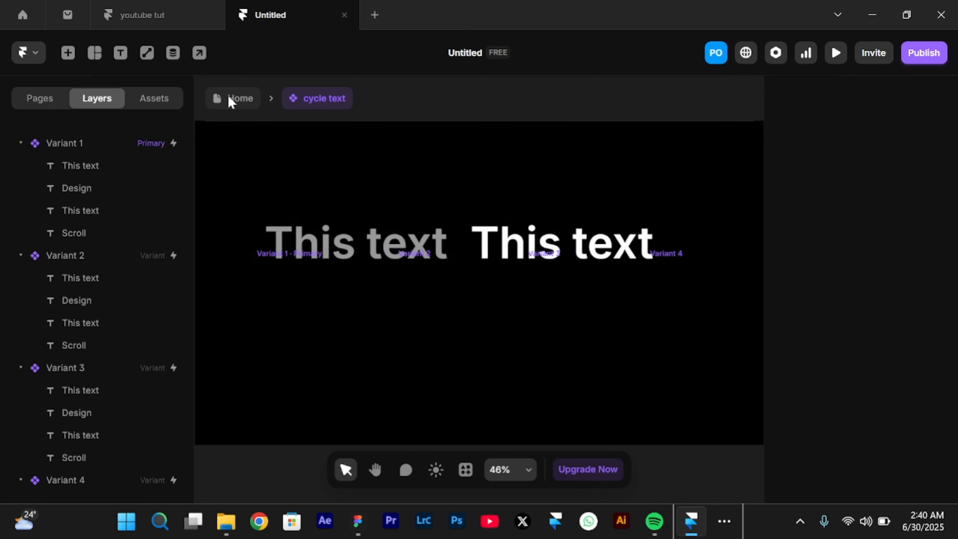
click(836, 53)
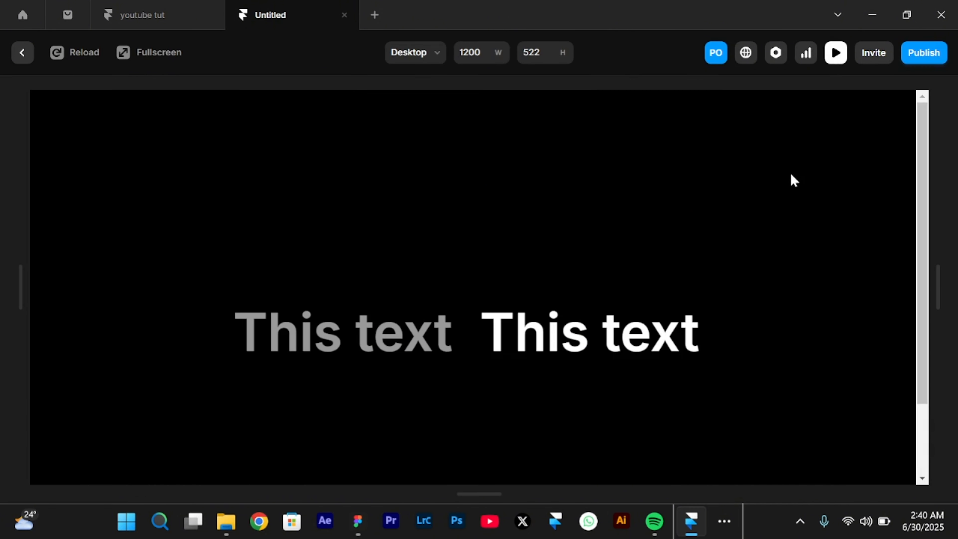